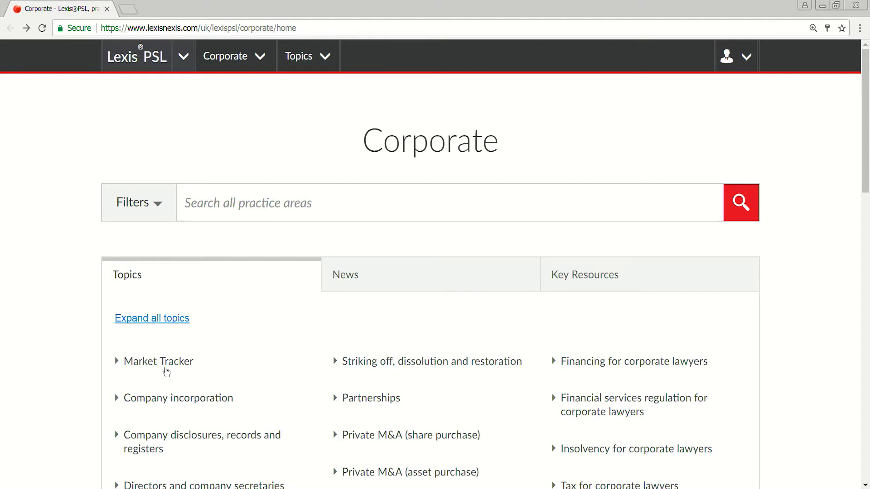
Step: Open the "Market Tracker—access and scope" practice note from the Using Market Tracker subtopic
left_click(166, 370)
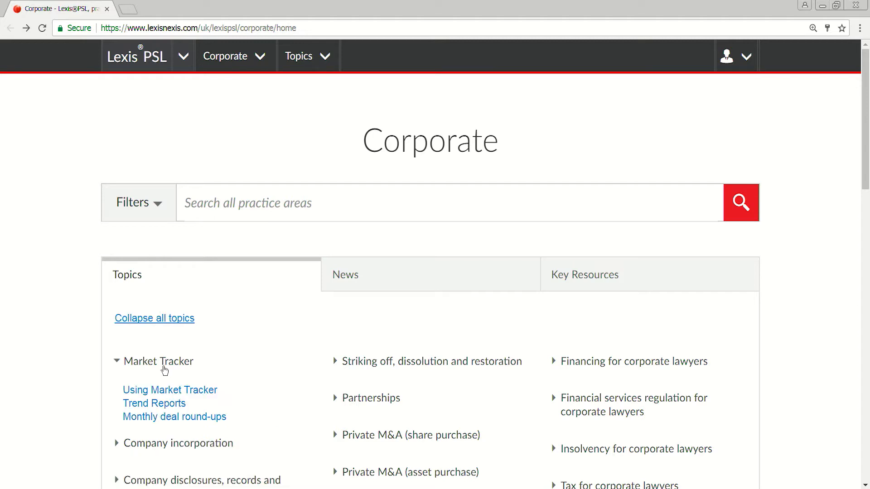
left_click(178, 392)
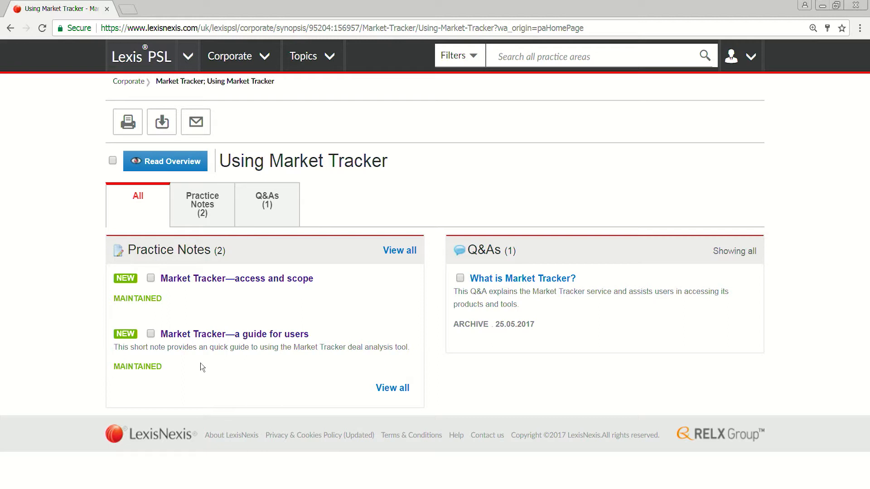
left_click(233, 285)
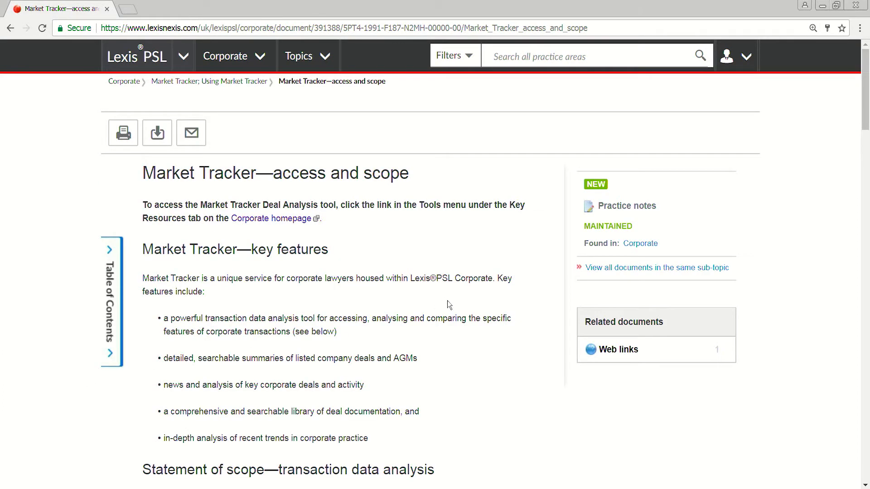
Step: Examine the note's key features and the table of deal types, relevant thresholds and coverage dates
scroll(448, 300, "down", 8)
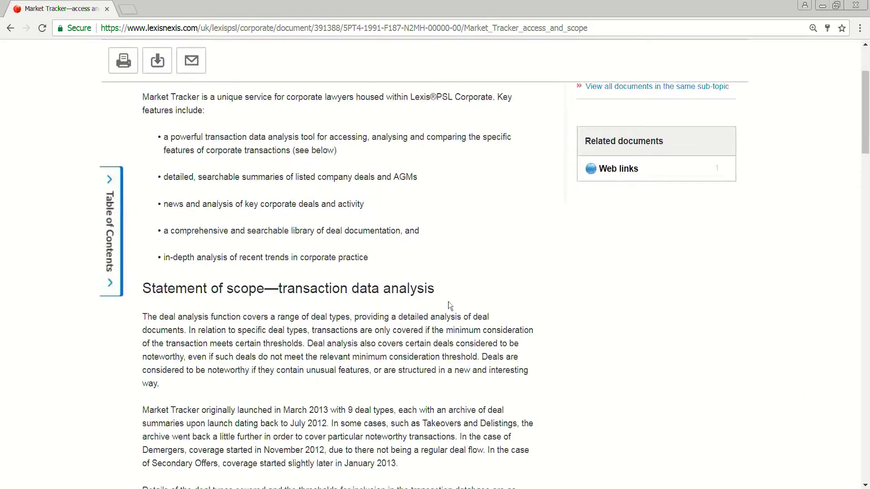
scroll(450, 305, "down", 2)
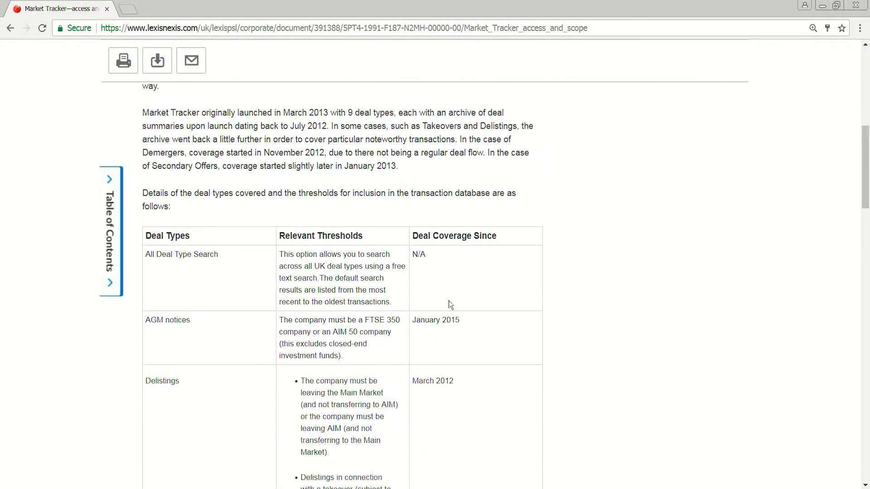
scroll(450, 305, "down", 1)
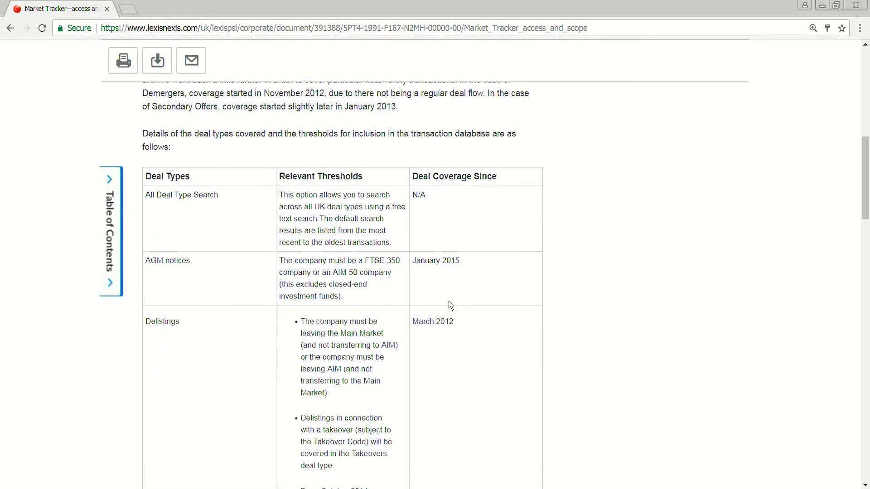
scroll(450, 305, "down", 1)
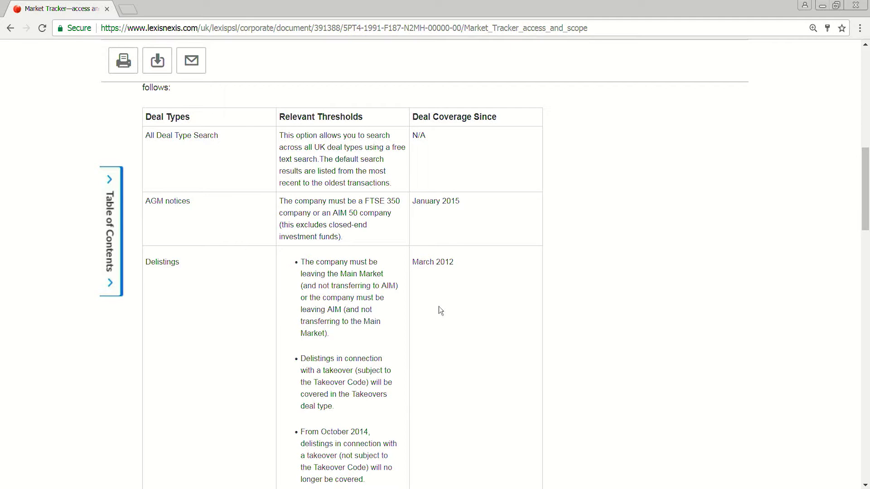
scroll(439, 306, "down", 3)
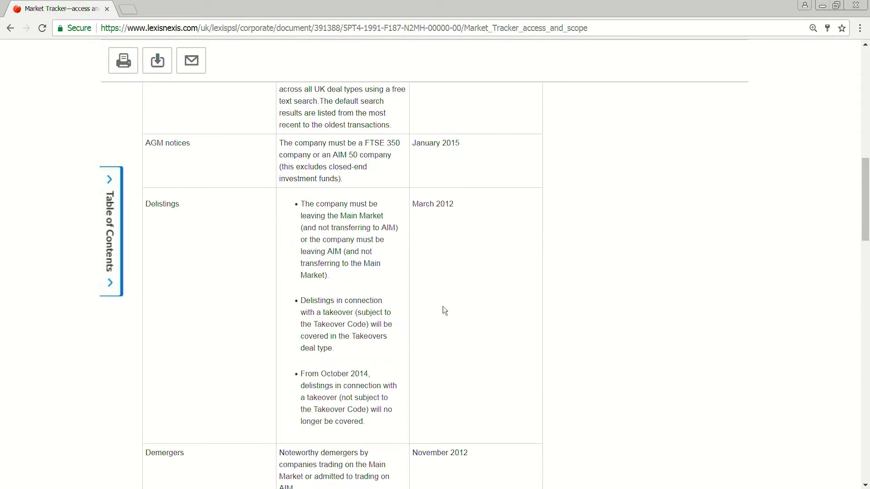
scroll(443, 308, "down", 1)
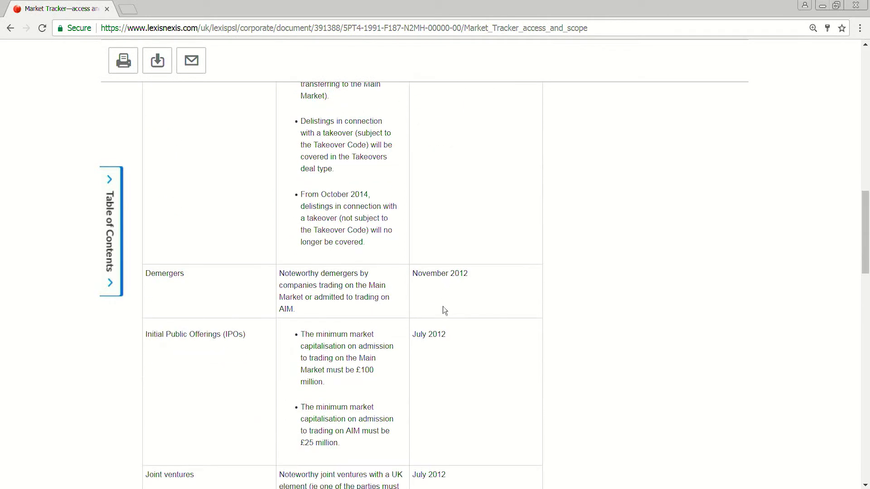
scroll(444, 309, "down", 1)
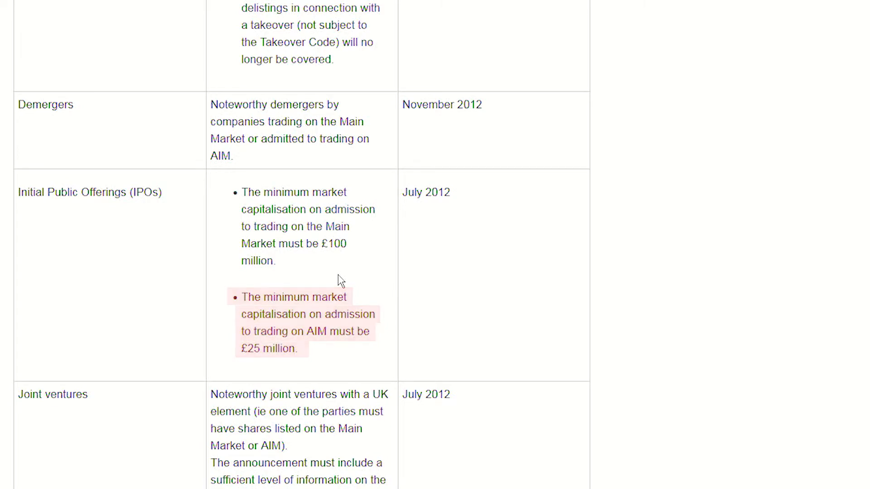
scroll(347, 282, "up", 15)
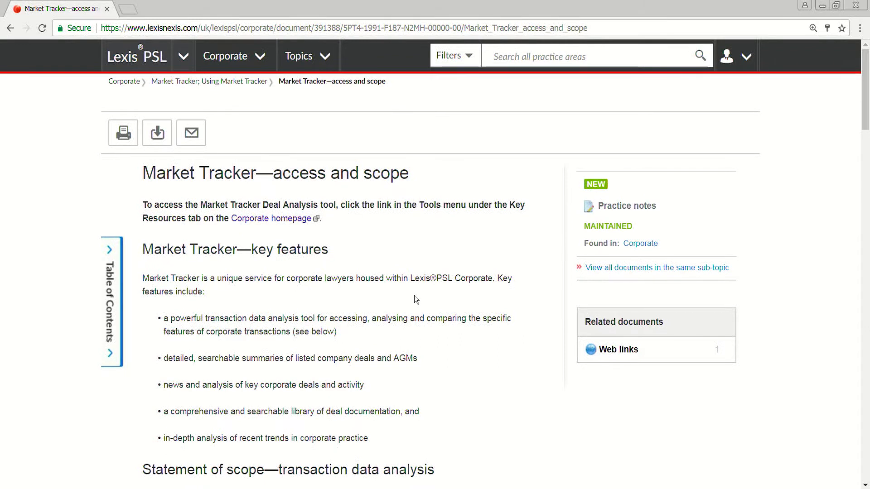
Step: Follow the note's Corporate homepage link, open Market Tracker's Trend Reports, and review all practice notes listed there
left_click(276, 221)
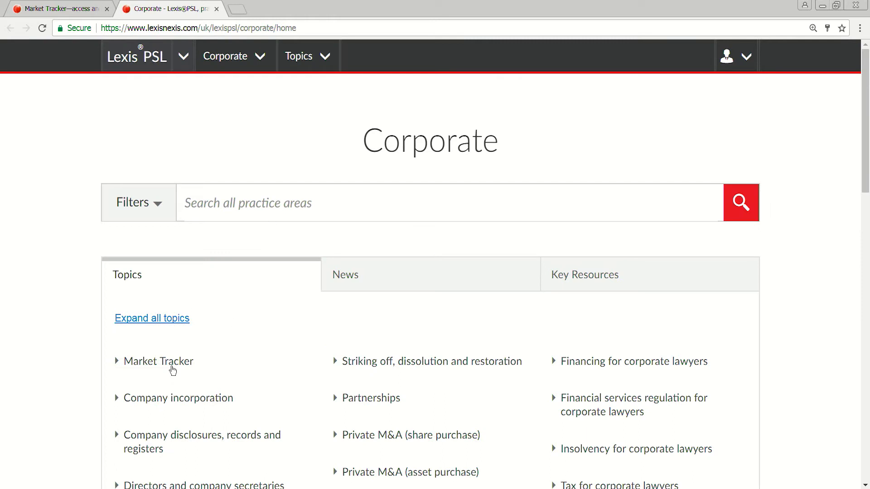
left_click(172, 371)
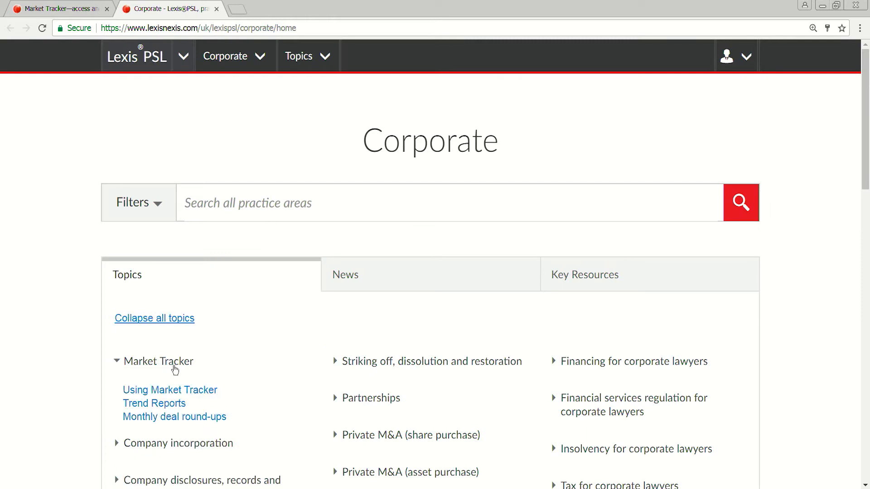
left_click(176, 407)
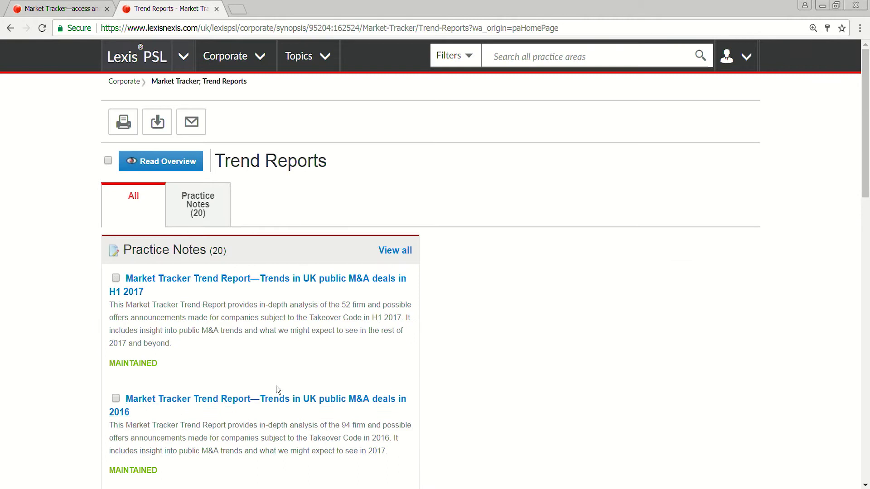
left_click(395, 252)
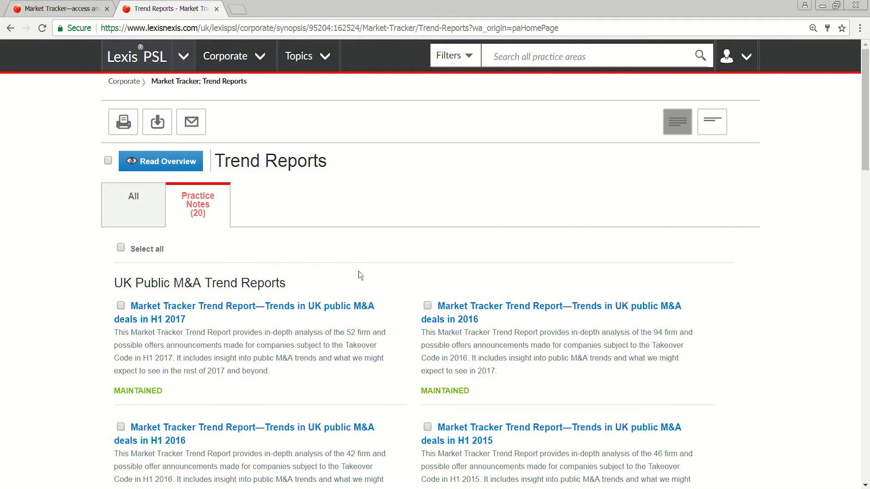
scroll(359, 272, "down", 9)
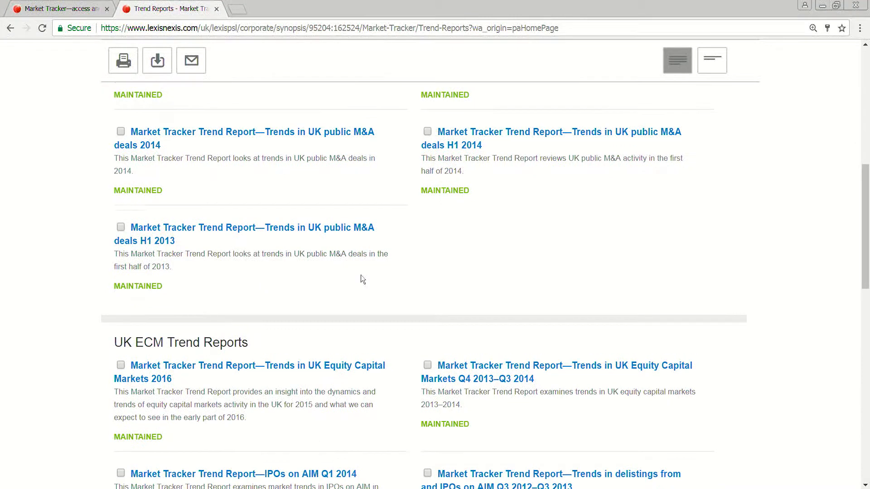
scroll(199, 340, "down", 10)
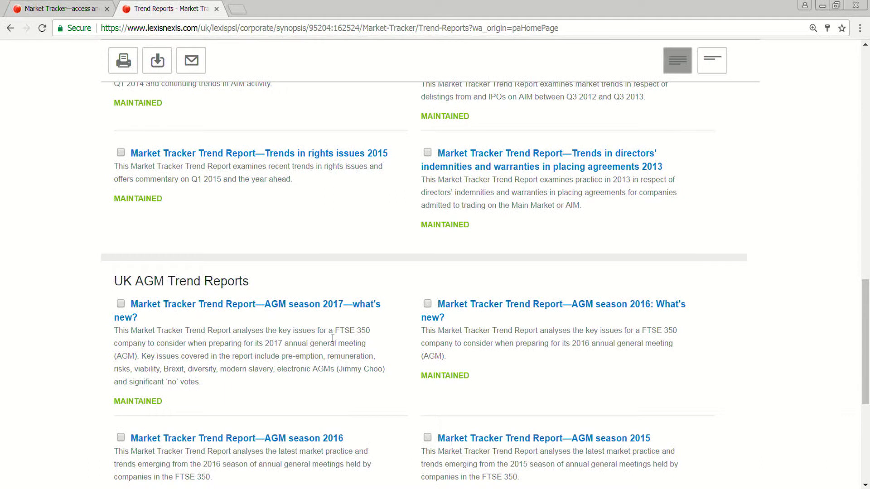
scroll(332, 338, "up", 18)
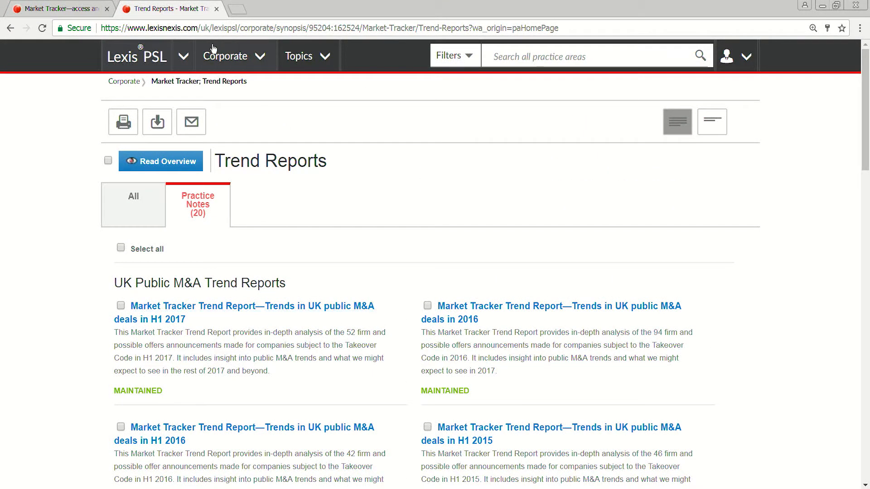
Step: Return to the Corporate homepage and open the full list of Market Tracker's Monthly deal round-ups
left_click(148, 67)
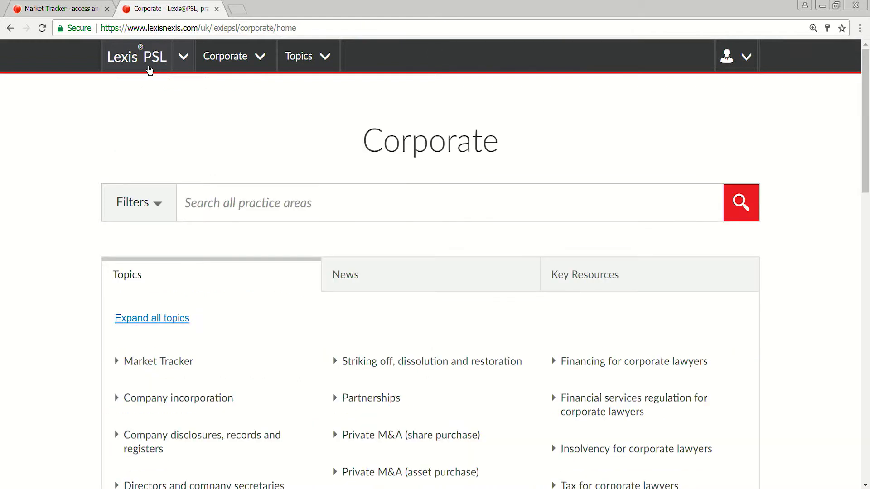
left_click(159, 367)
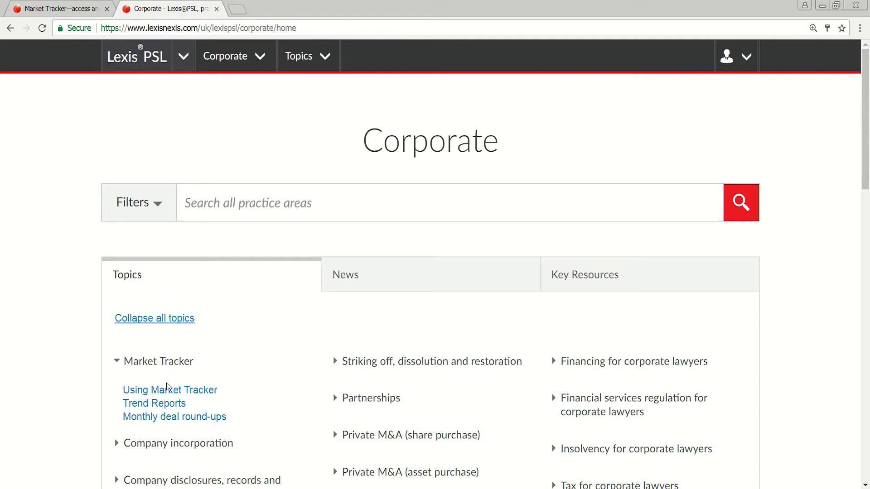
left_click(158, 417)
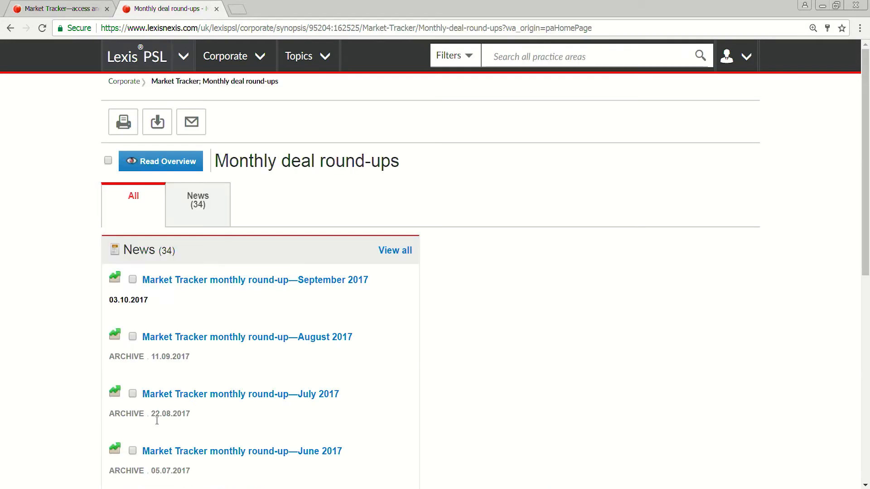
left_click(400, 252)
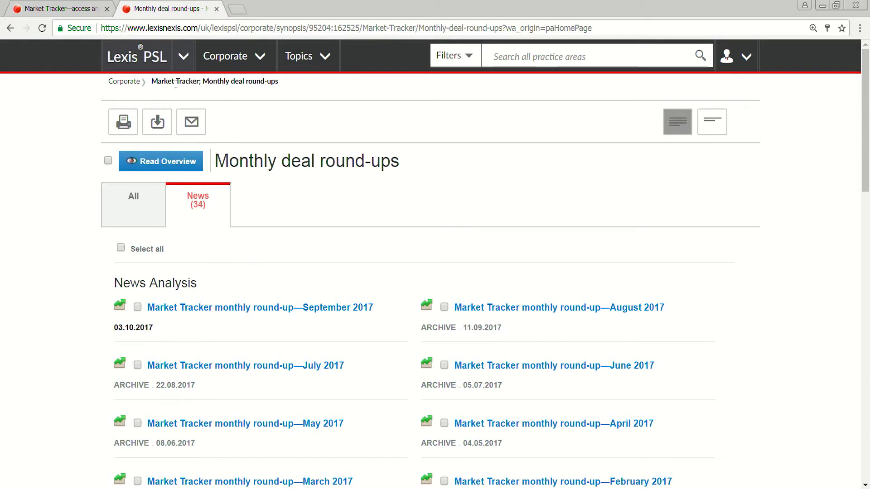
Step: Return to the Corporate homepage and review its latest news, including the Market Tracker weekly round-up
left_click(143, 64)
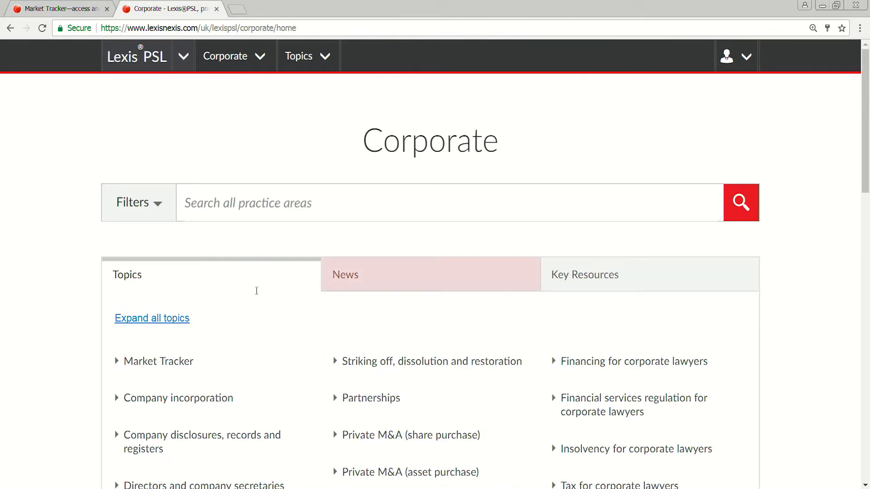
left_click(389, 279)
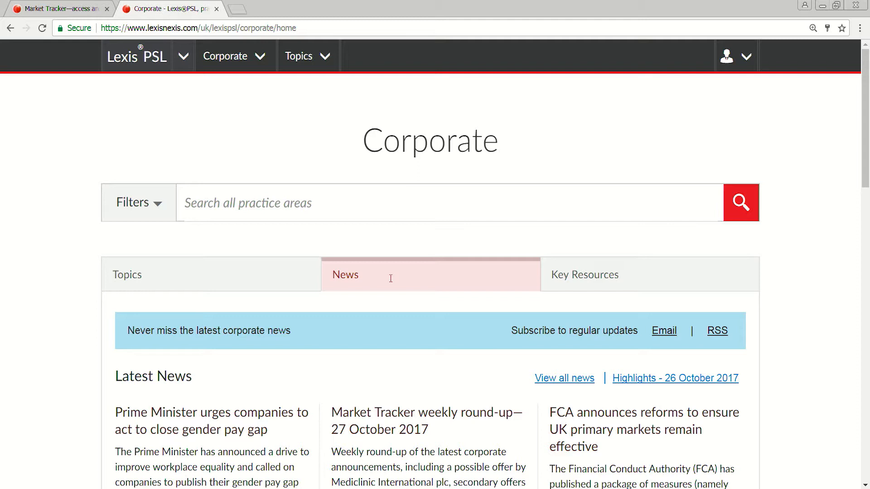
scroll(394, 275, "down", 1)
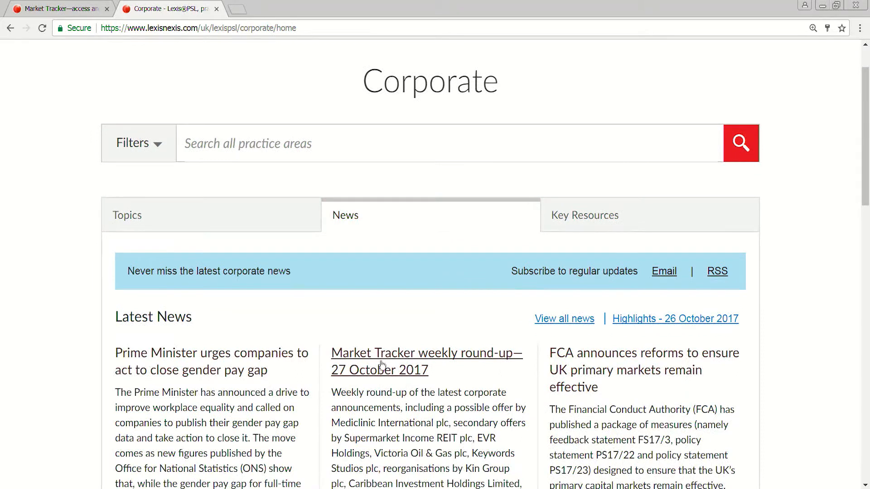
scroll(382, 362, "down", 1)
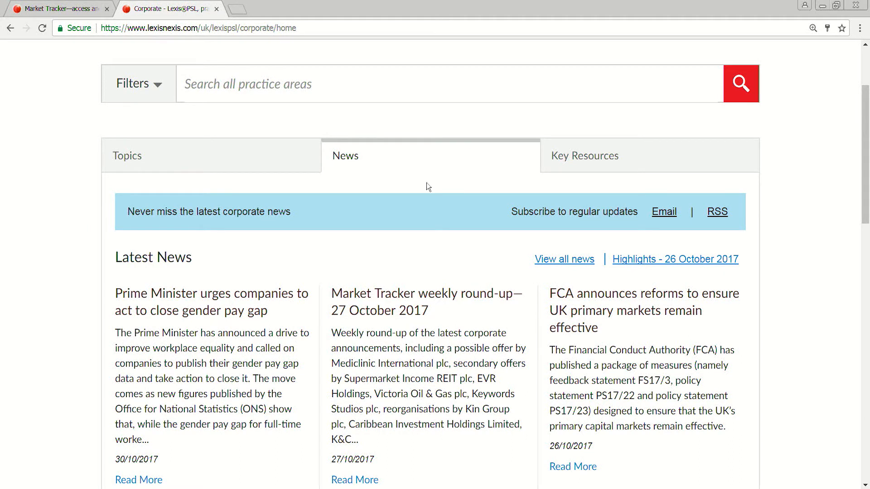
scroll(480, 107, "up", 1)
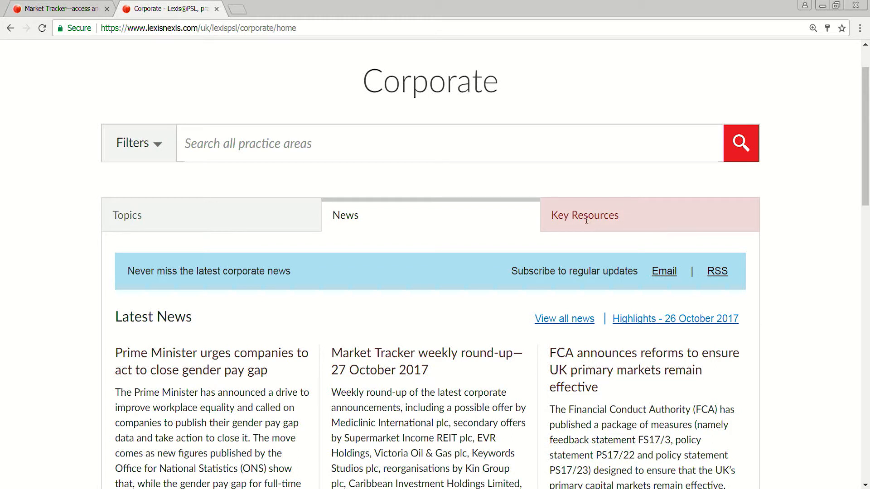
Step: Open the Market Tracker deal analysis tool from the Corporate key resources and review the available deal types
left_click(586, 220)
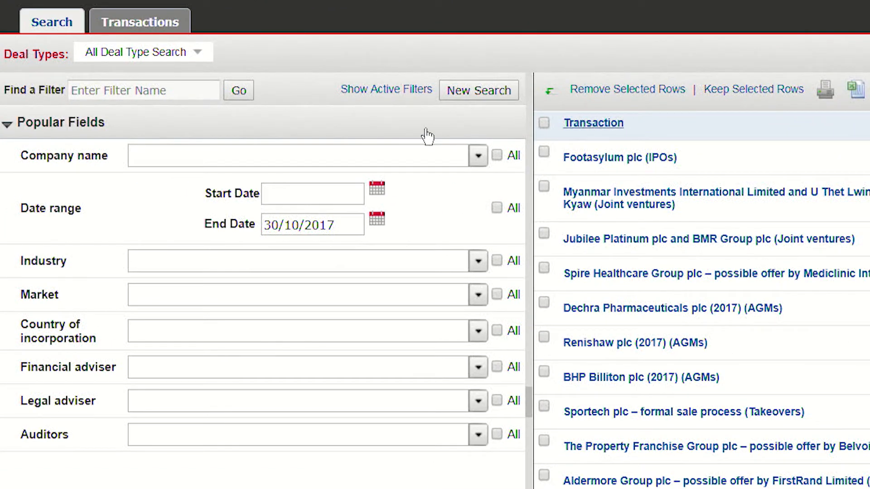
left_click(145, 53)
mouse_move(107, 63)
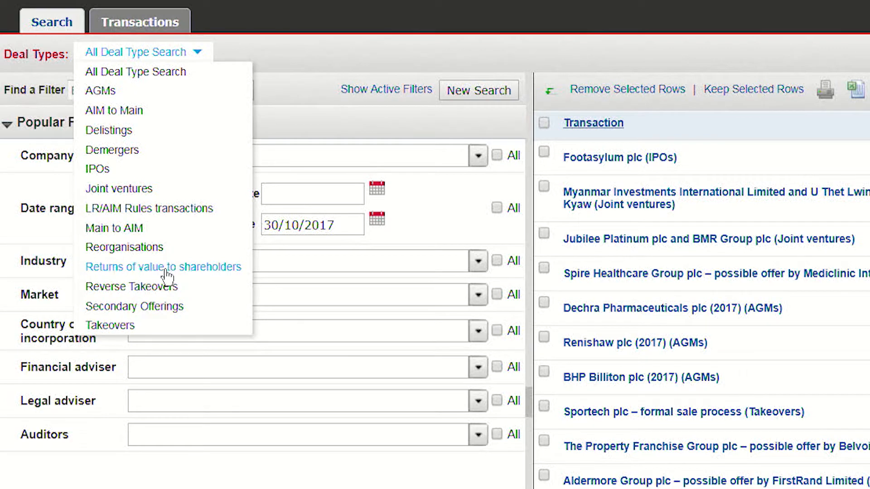
left_click(299, 56)
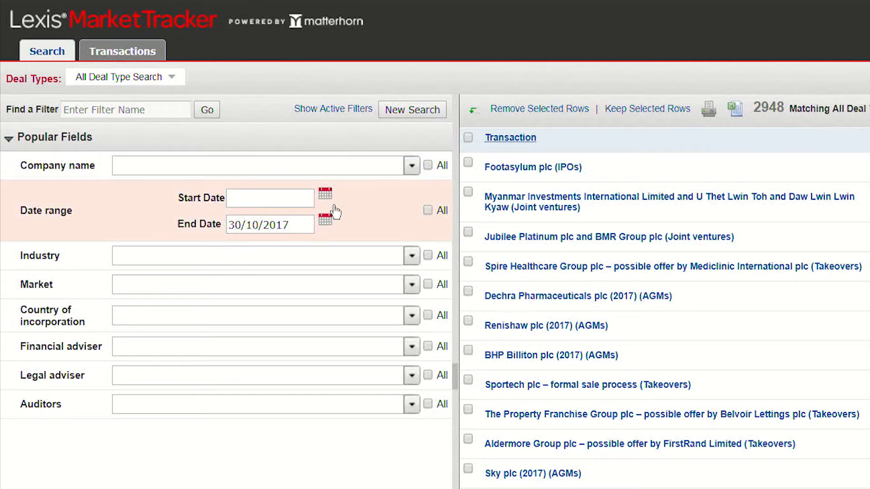
Step: Set the date range's start date to 01/01/2016 and include all values for the Industry field
left_click(325, 194)
left_click(385, 227)
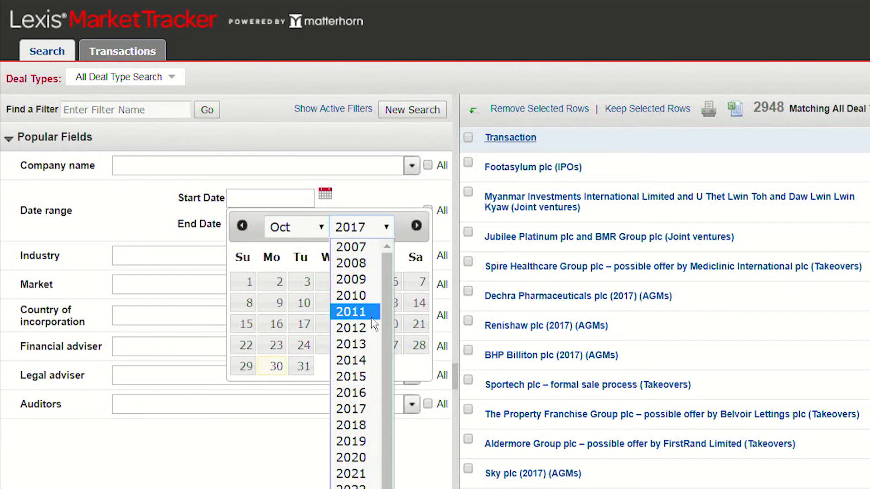
left_click(361, 393)
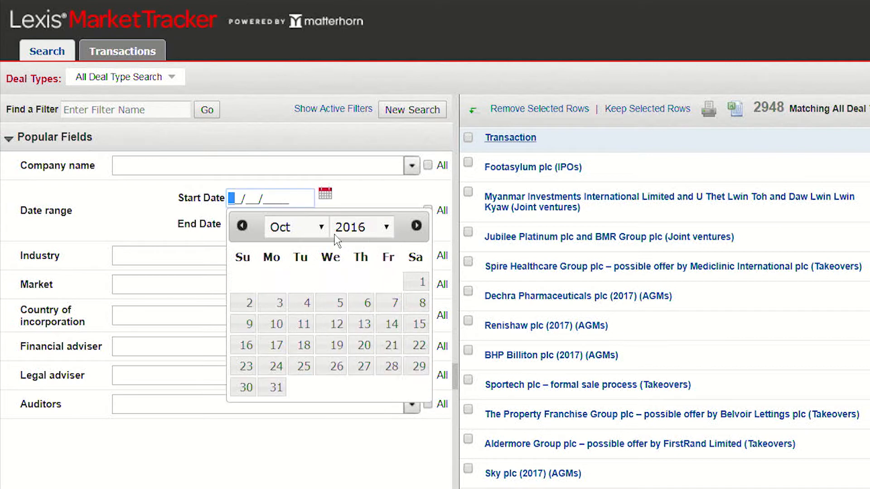
left_click(323, 239)
left_click(314, 252)
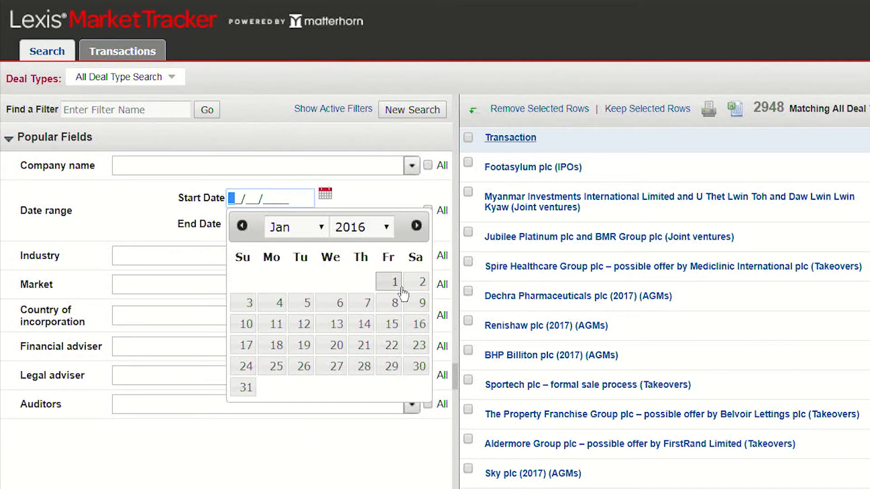
left_click(398, 290)
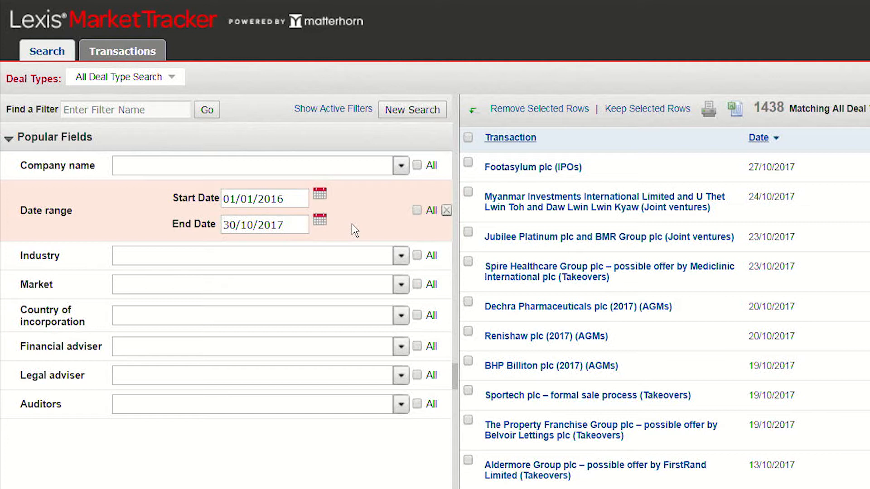
left_click(417, 255)
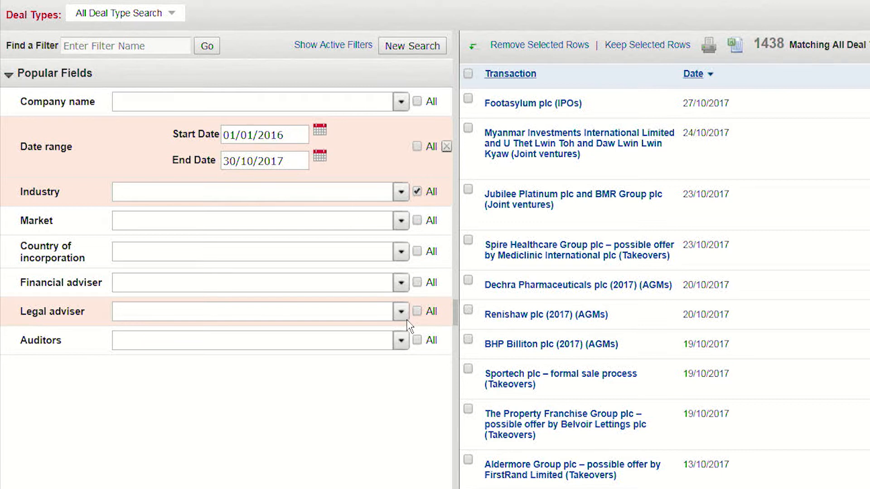
Step: Filter the transactions by Addleshaw Goddard LLP as the legal adviser
left_click(370, 320)
type("add")
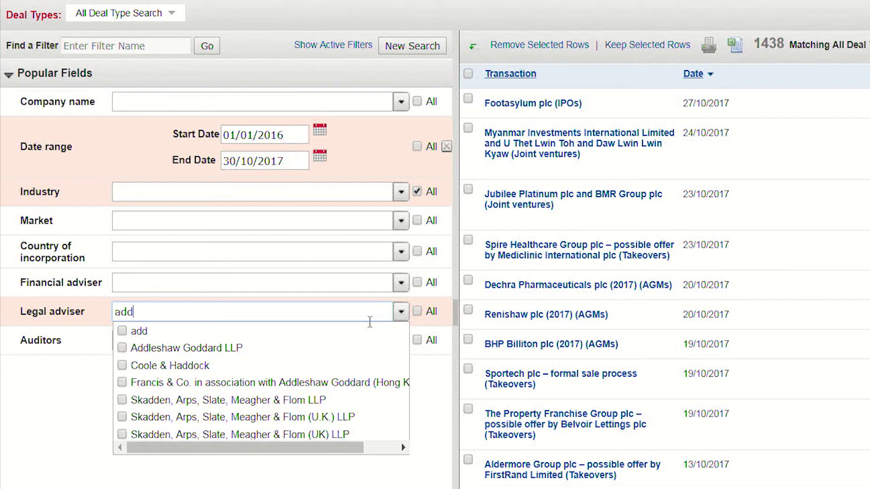
left_click(132, 349)
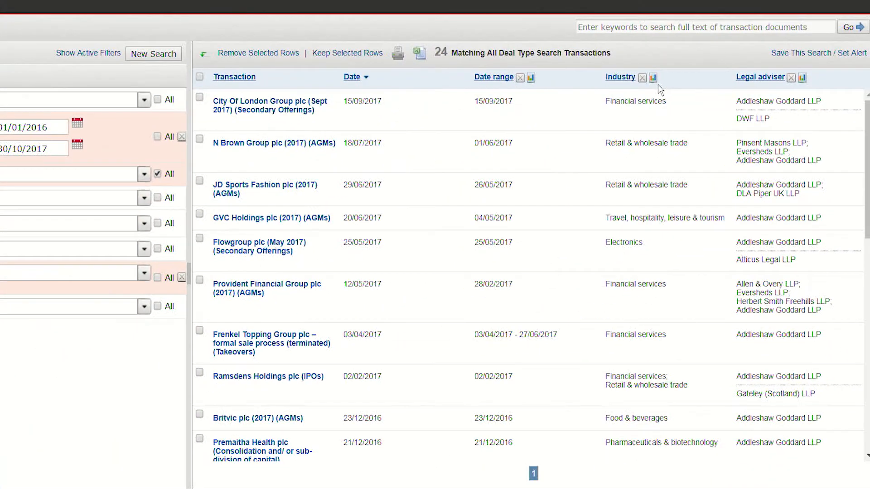
Step: Review the Industry statistics for the matching transactions as both a table and a pie chart
left_click(656, 83)
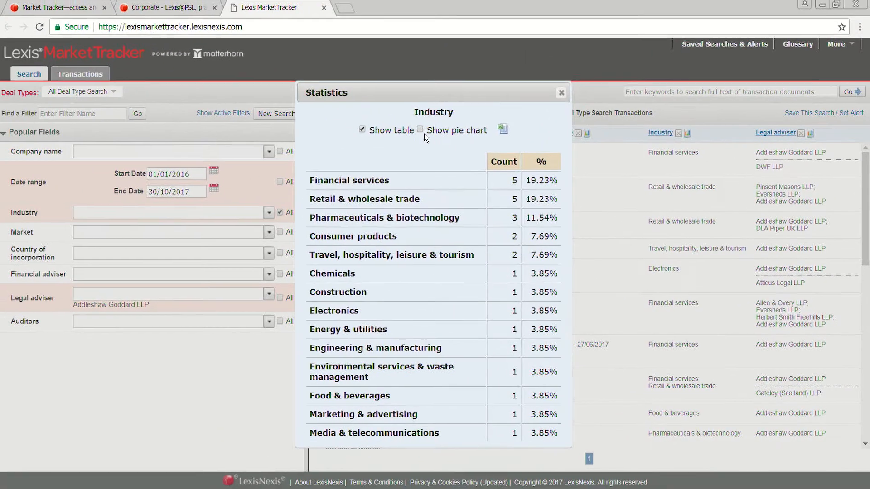
left_click(329, 74)
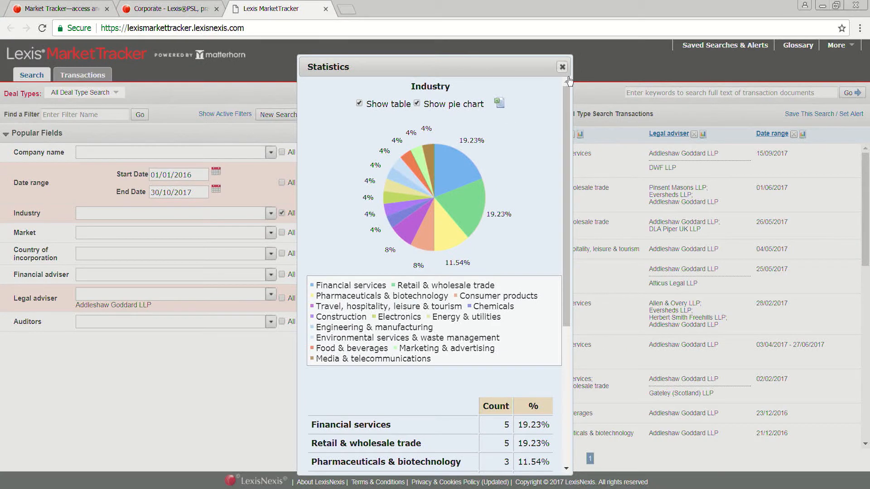
left_click(566, 77)
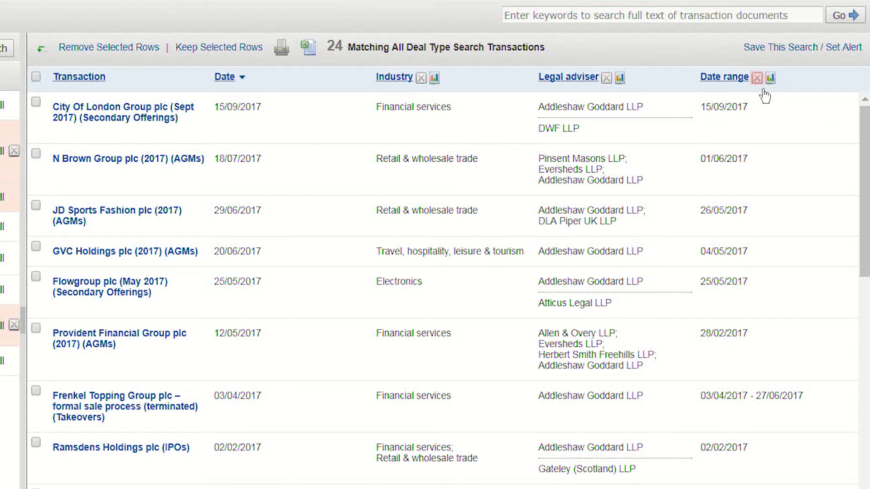
Step: Remove the Date range criterion from the results and start a new search with all filters cleared
left_click(758, 80)
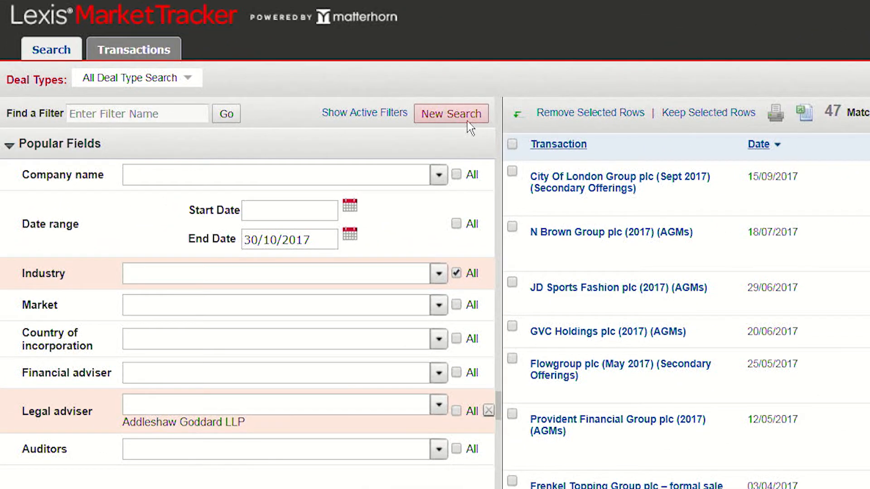
left_click(467, 120)
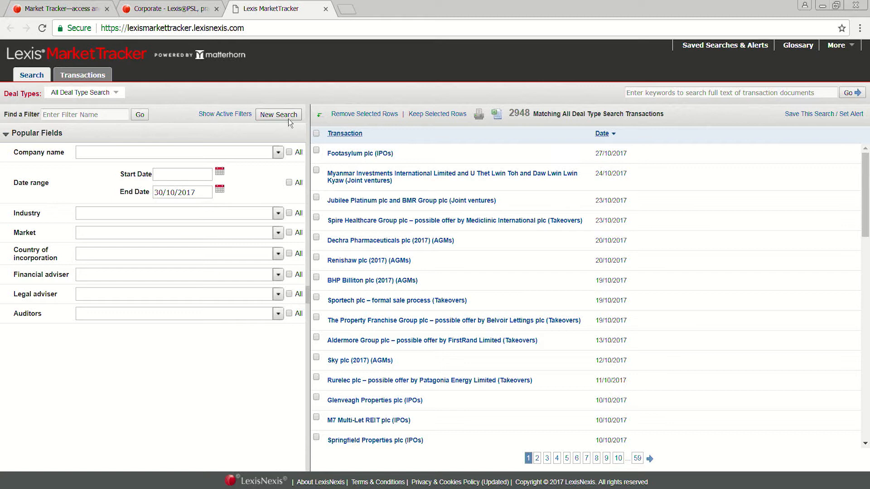
Step: Switch the deal type to IPOs and expand the Company information filters
left_click(119, 92)
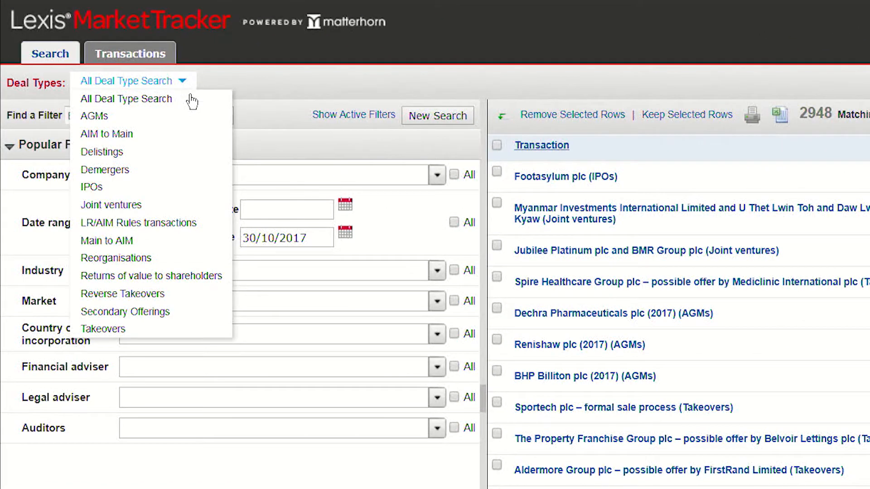
left_click(103, 195)
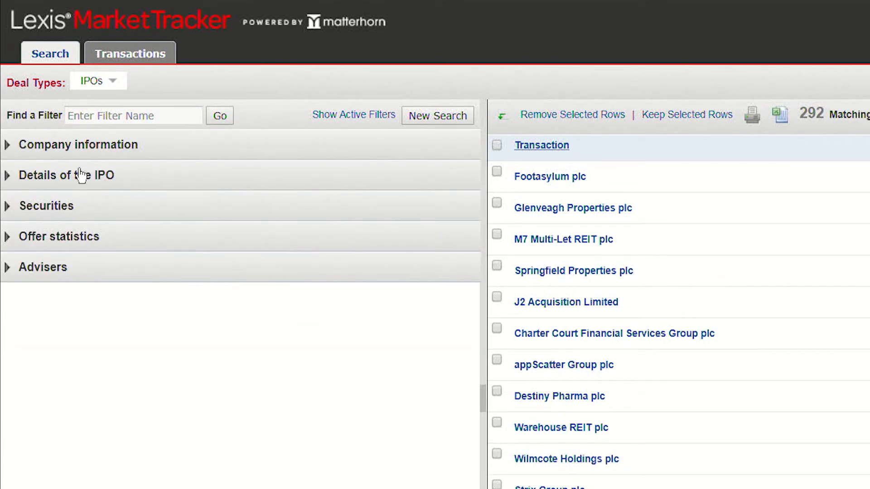
left_click(17, 154)
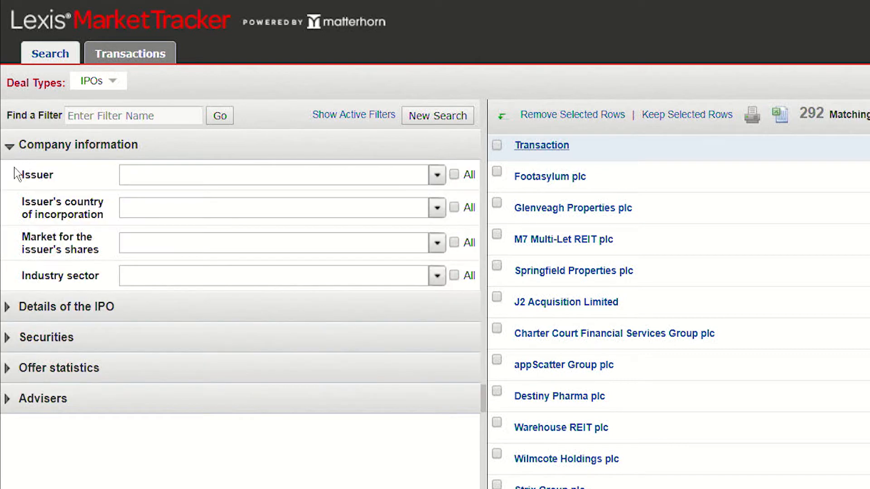
Step: Filter the IPOs by England and Wales as the issuer's country of incorporation and Main as the market for its shares
left_click(446, 216)
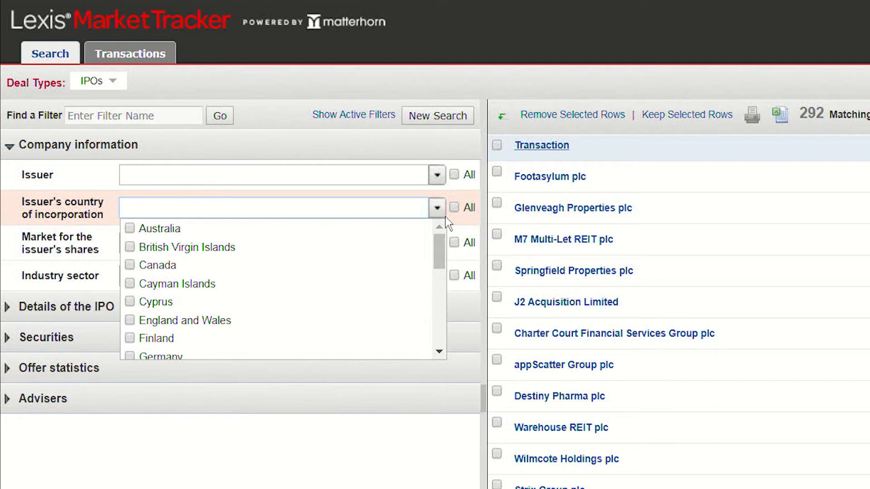
left_click(161, 322)
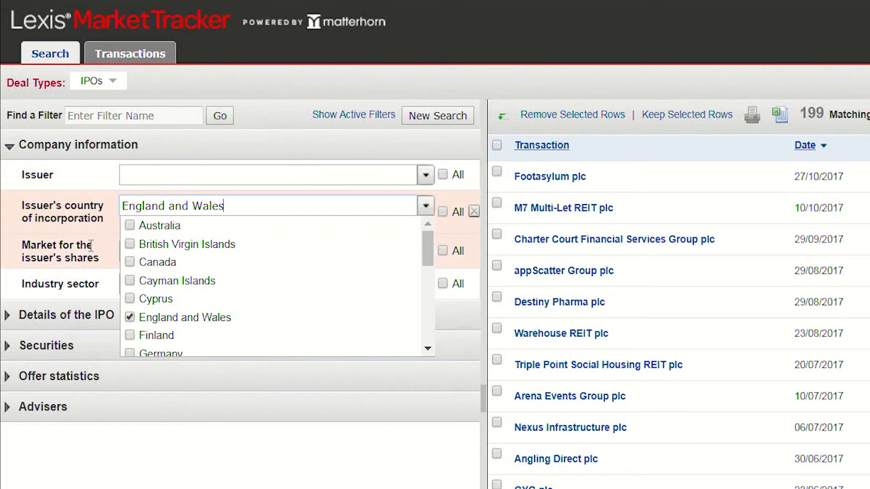
left_click(88, 208)
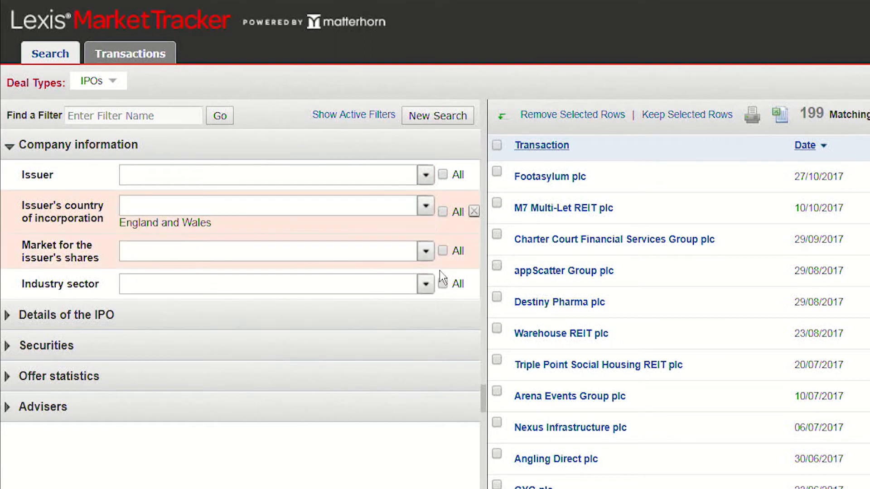
left_click(426, 251)
left_click(136, 289)
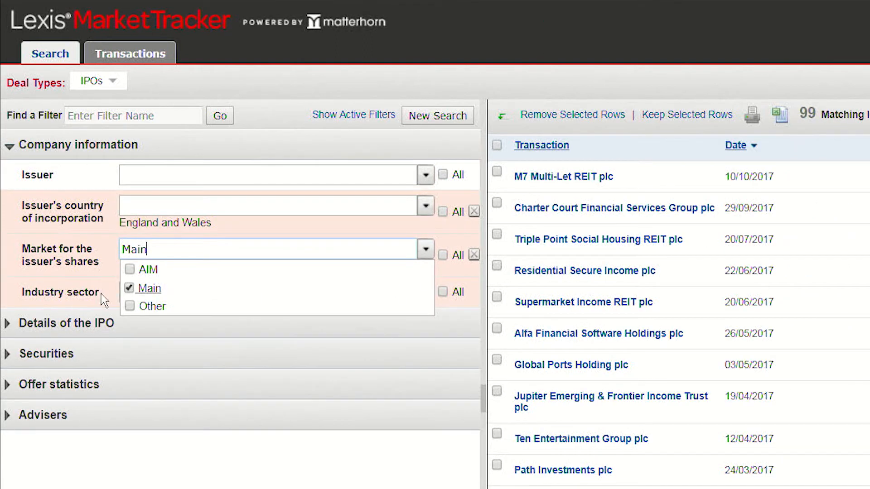
left_click(88, 297)
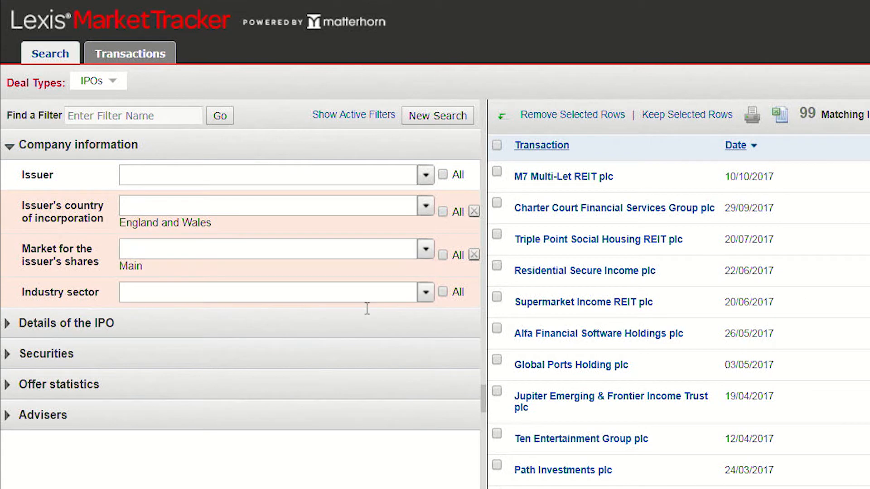
Step: Restrict the IPOs to the Computing & IT industry sector
left_click(430, 295)
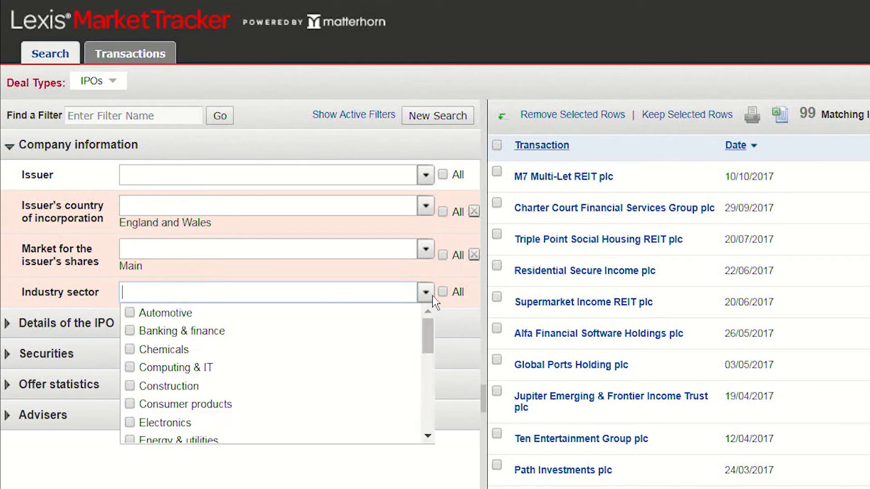
left_click(204, 373)
left_click(94, 305)
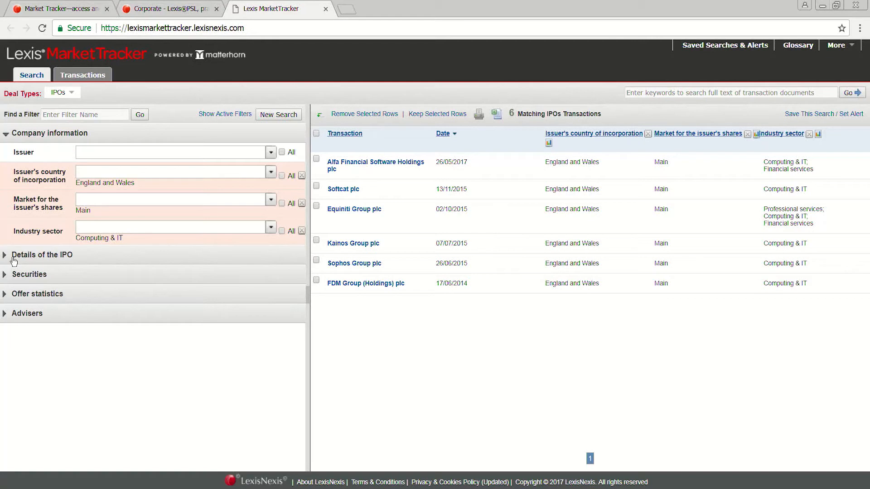
Step: Expand the Details of the IPO section and examine the filters it offers, from publication date to lock-up arrangements
left_click(14, 259)
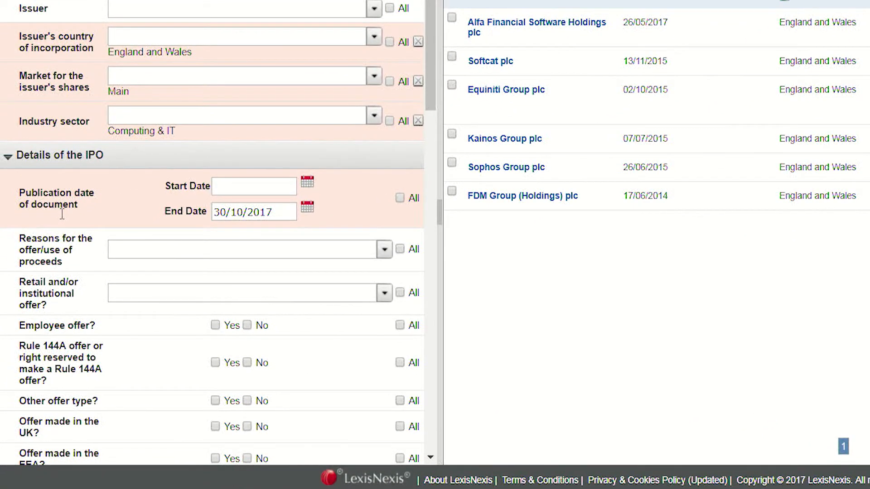
scroll(62, 214, "down", 5)
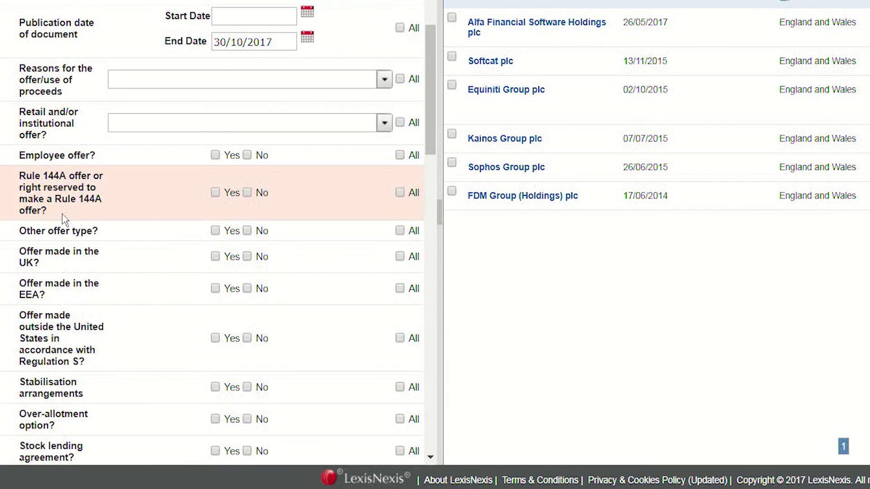
scroll(63, 219, "down", 2)
scroll(62, 213, "down", 6)
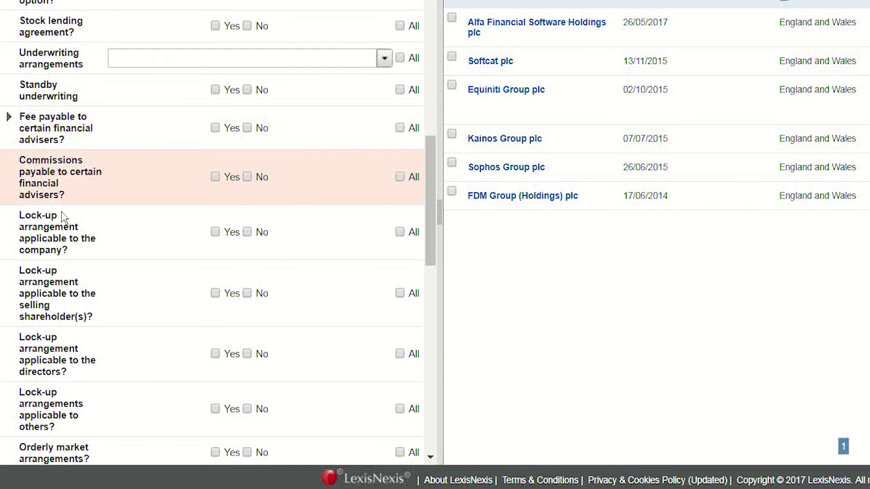
scroll(61, 213, "down", 2)
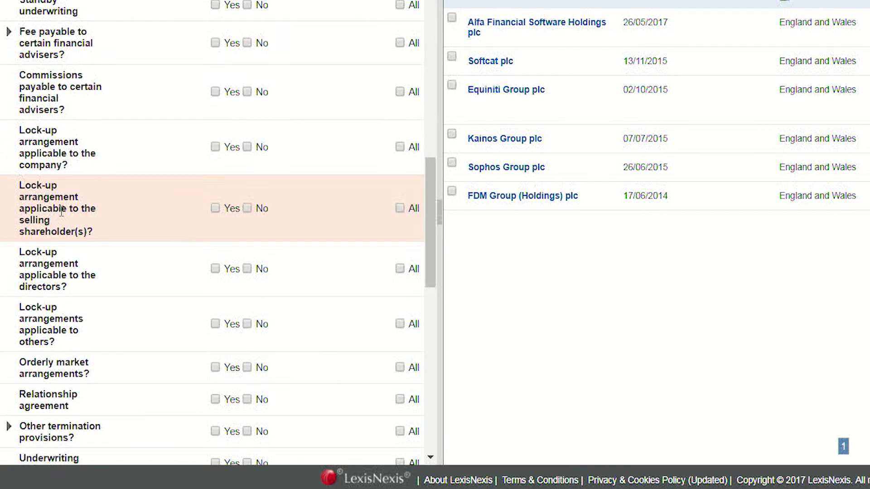
scroll(61, 212, "up", 2)
scroll(62, 212, "up", 2)
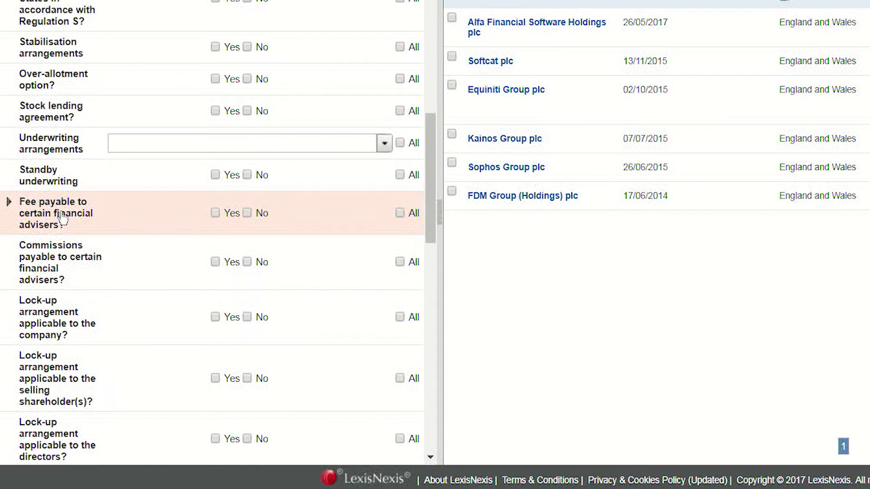
scroll(61, 218, "up", 4)
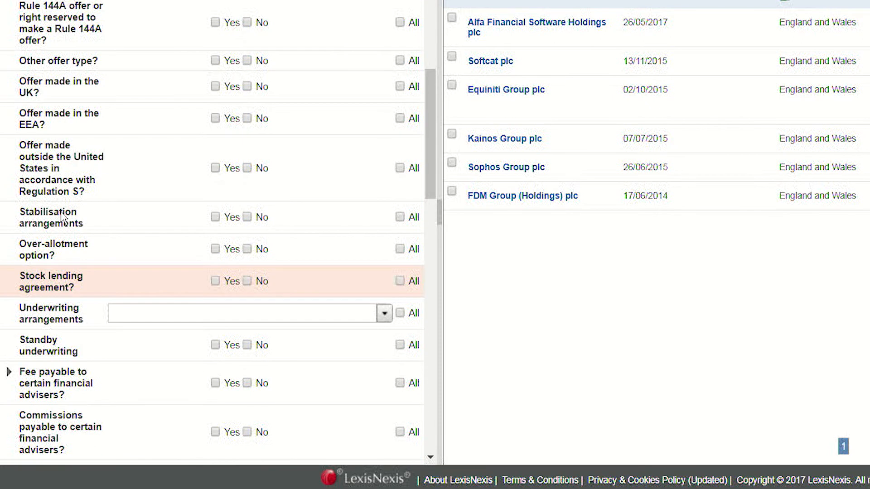
scroll(62, 217, "up", 8)
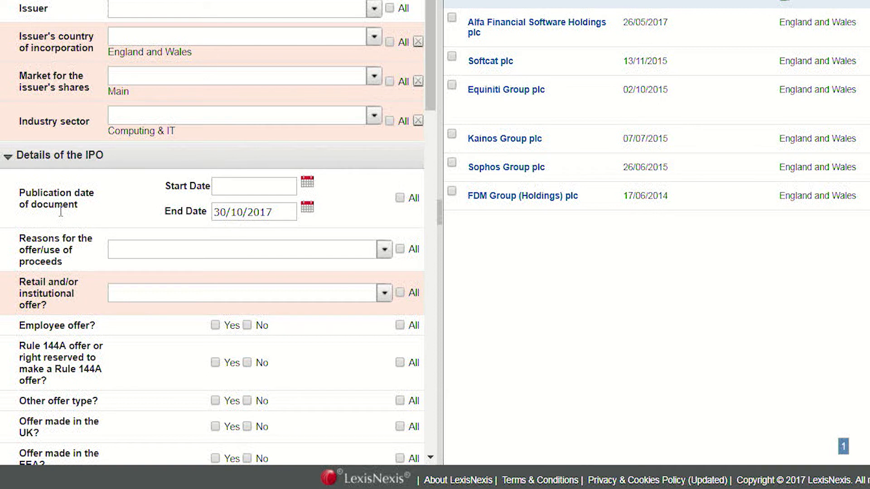
Step: Set the Stabilisation arrangements filter to Yes in the Details of the IPO section
scroll(61, 211, "down", 4)
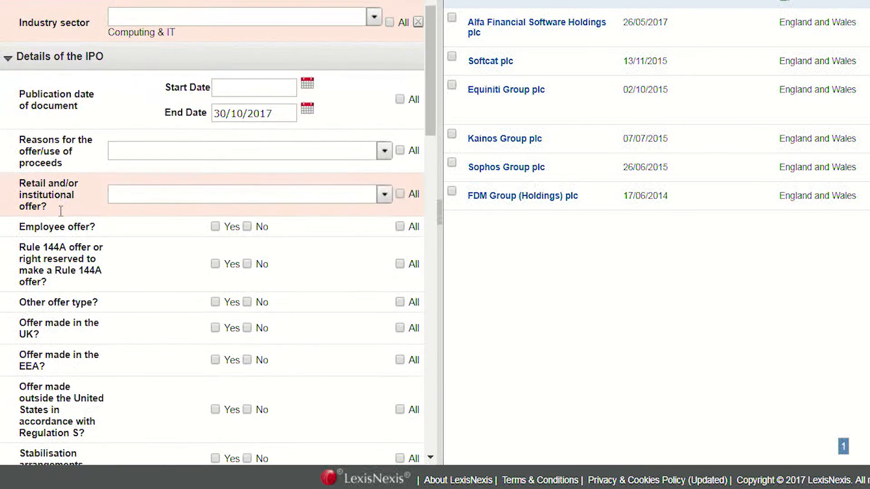
scroll(61, 211, "down", 4)
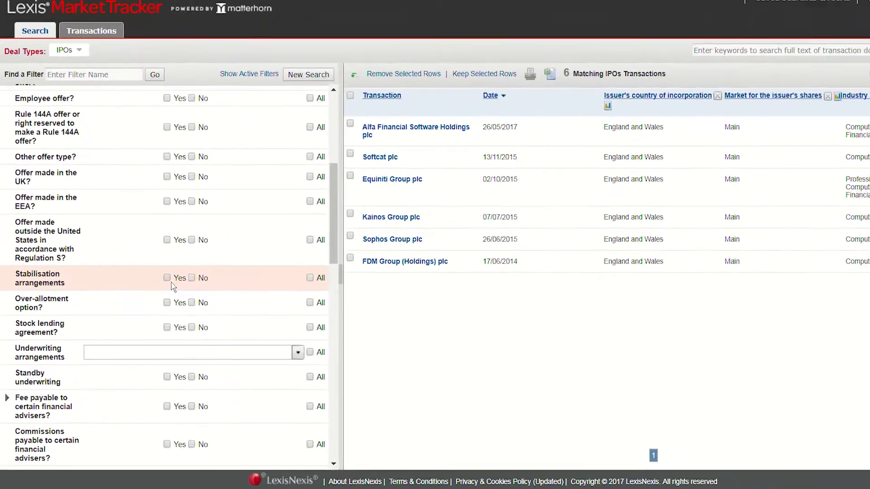
left_click(226, 221)
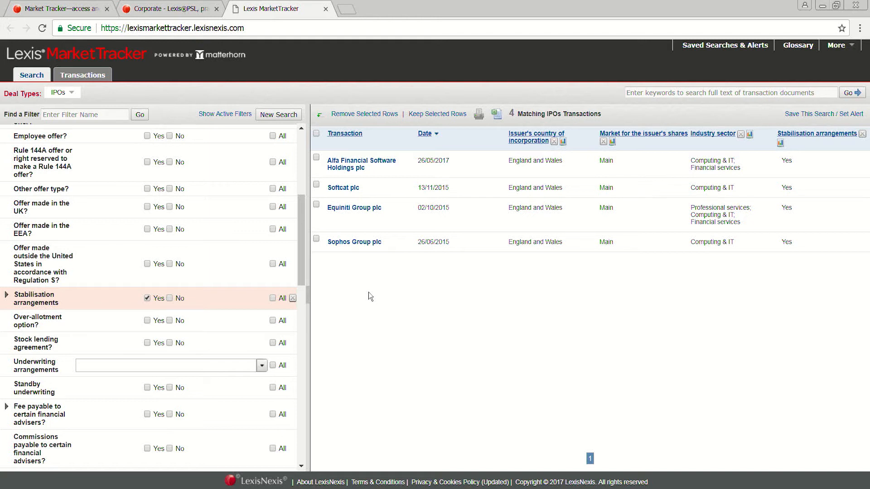
Step: Open the Alfa Financial Software Holdings plc transaction and review the list of its available documents
left_click(352, 168)
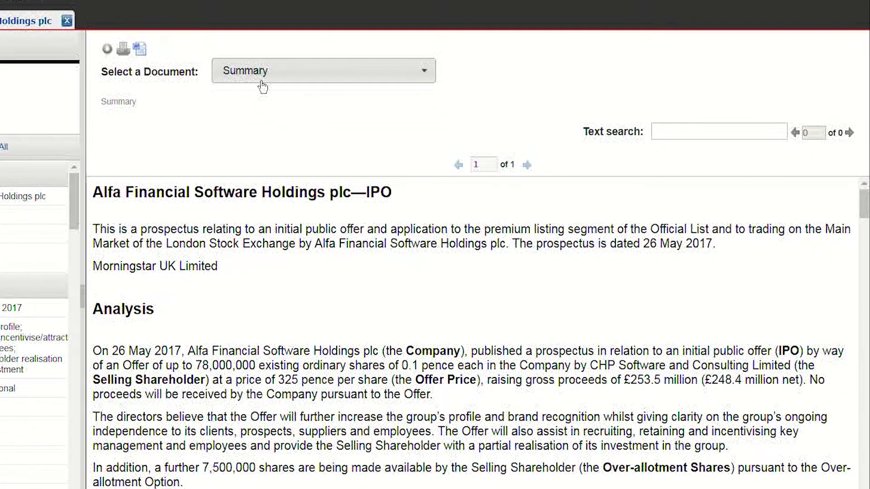
left_click(262, 84)
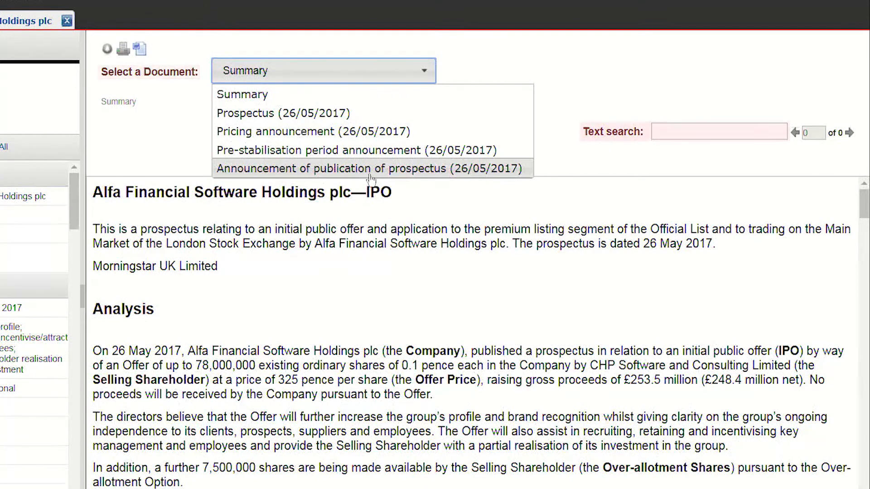
left_click(600, 158)
Step: Search the text of the Alfa Financial Software Holdings plc transaction documents for "stabilisation"
left_click(668, 138)
type("stabilisati")
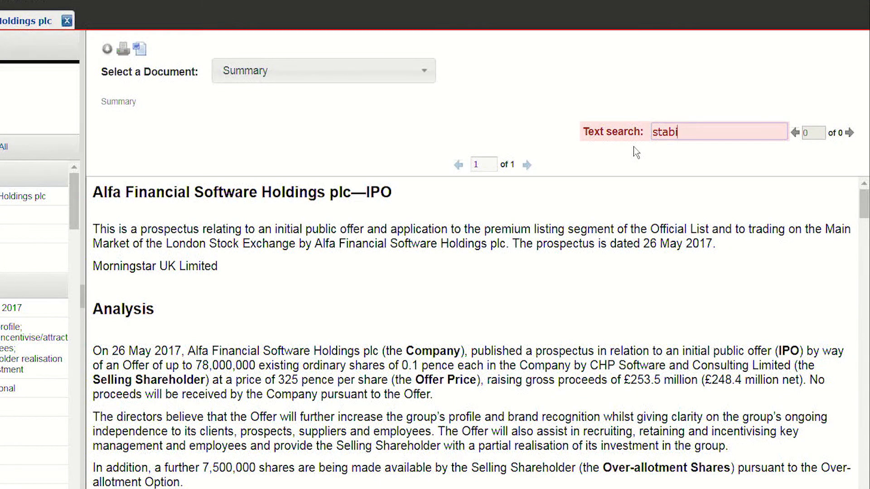
type("on")
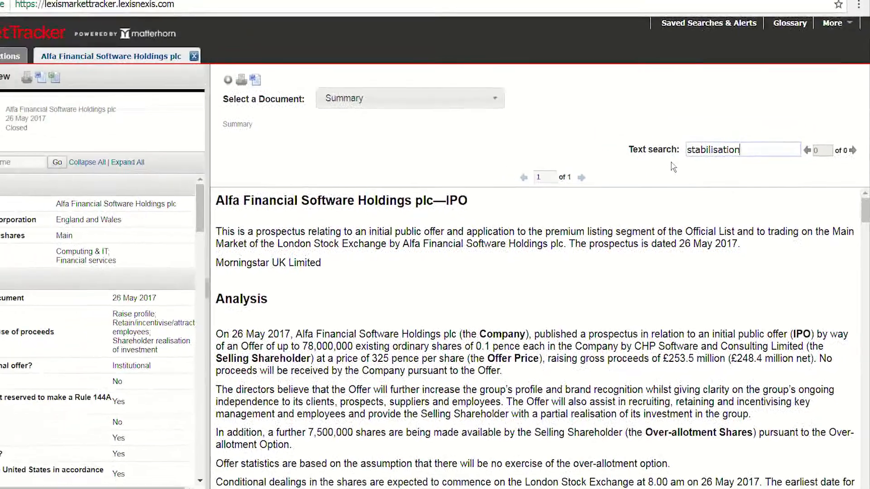
key("Return")
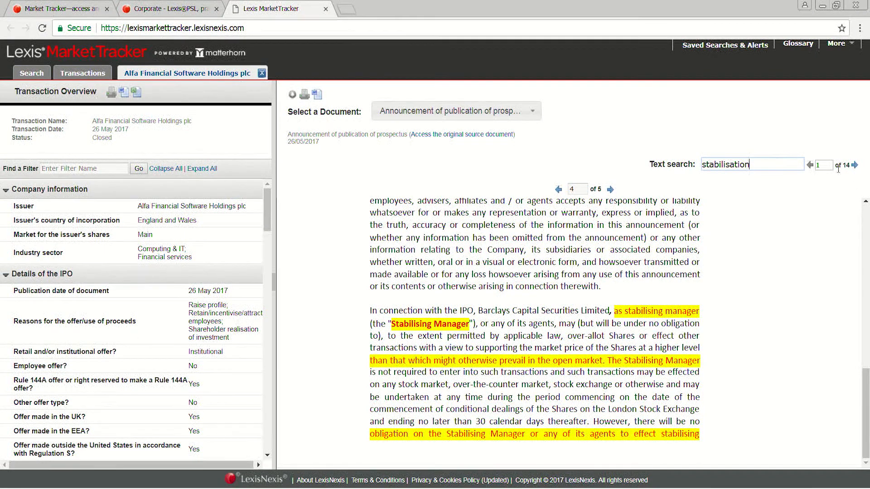
Step: Check the document list and step forward through the "stabilisation" matches to the Pricing announcement (26/05/2017)
left_click(540, 116)
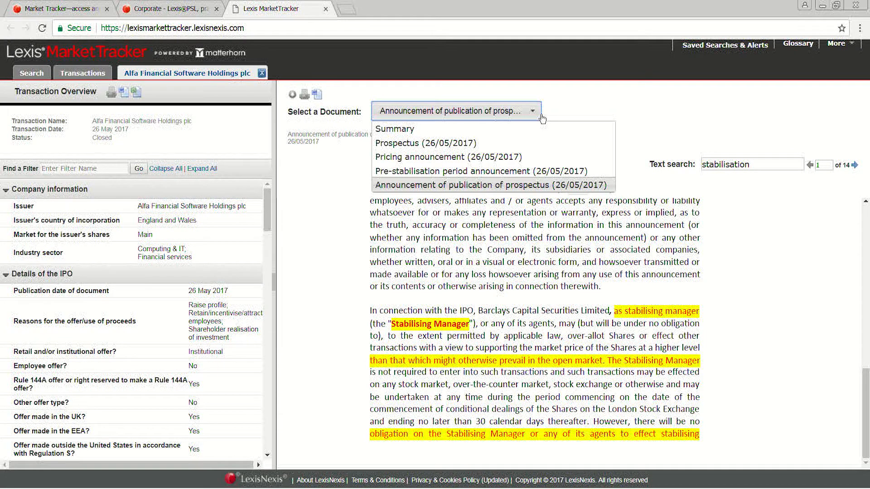
left_click(859, 171)
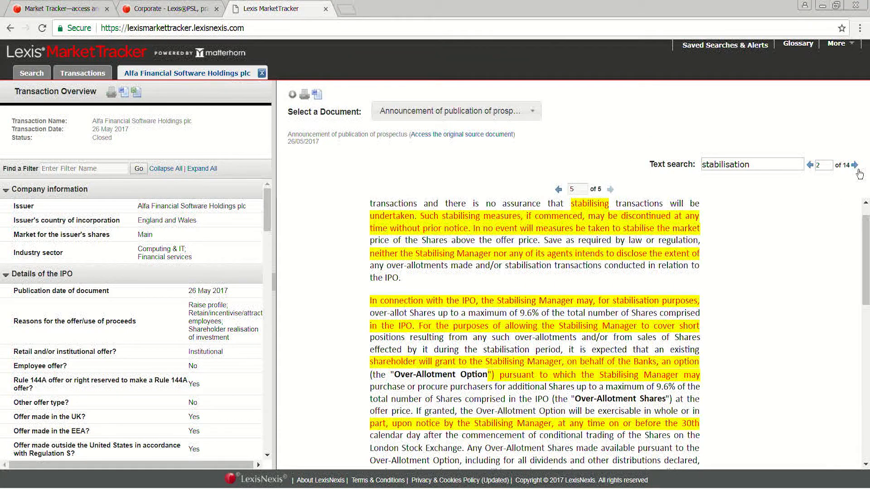
left_click(858, 171)
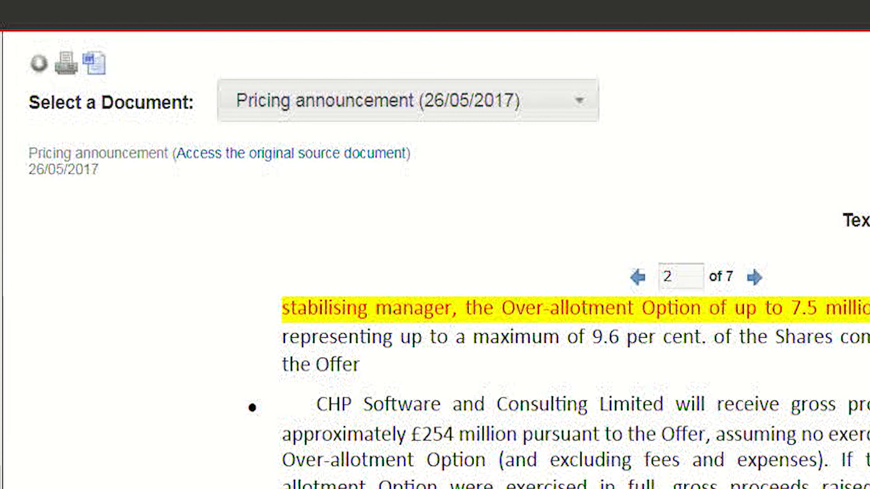
Step: Advance through the "stabilisation" matches to the Prospectus (26/05/2017) and read its Over-allotment and stabilisation section
left_click(856, 166)
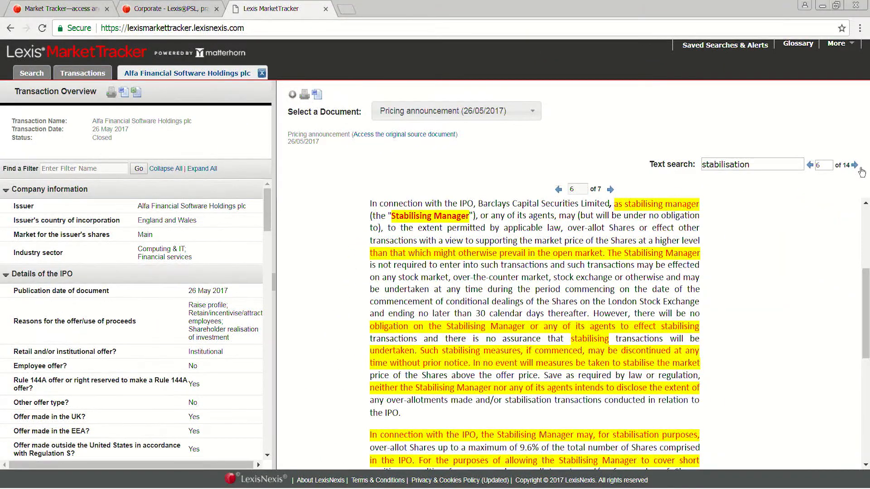
left_click(860, 168)
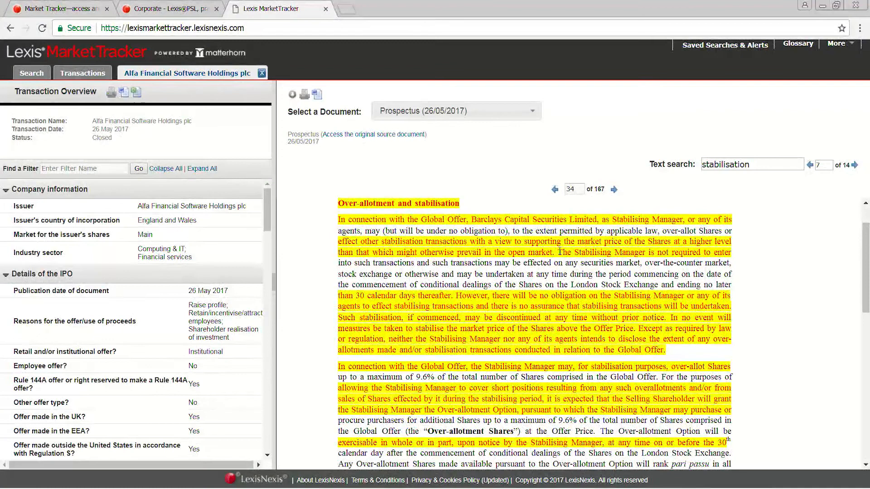
scroll(747, 267, "down", 3)
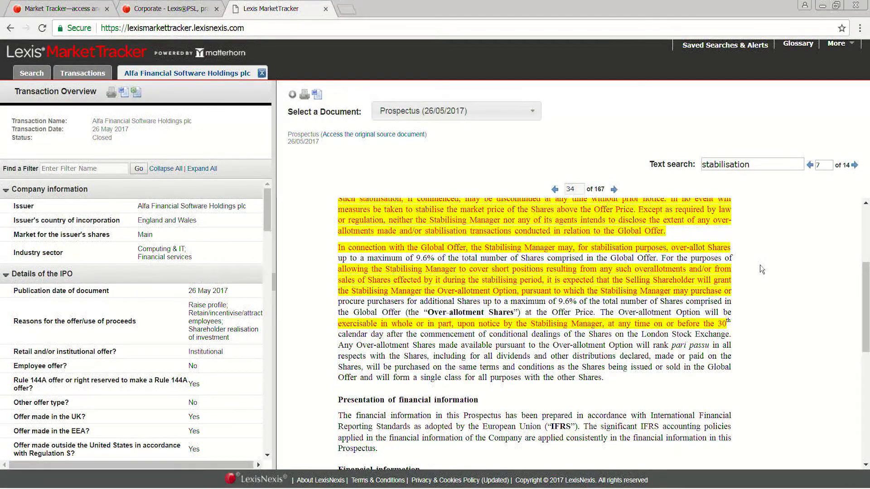
scroll(759, 265, "up", 2)
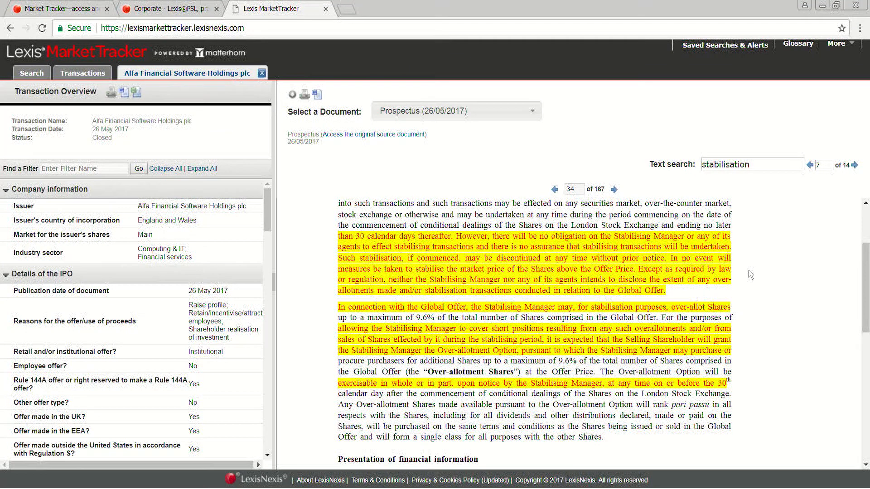
scroll(748, 270, "down", 3)
scroll(746, 271, "down", 3)
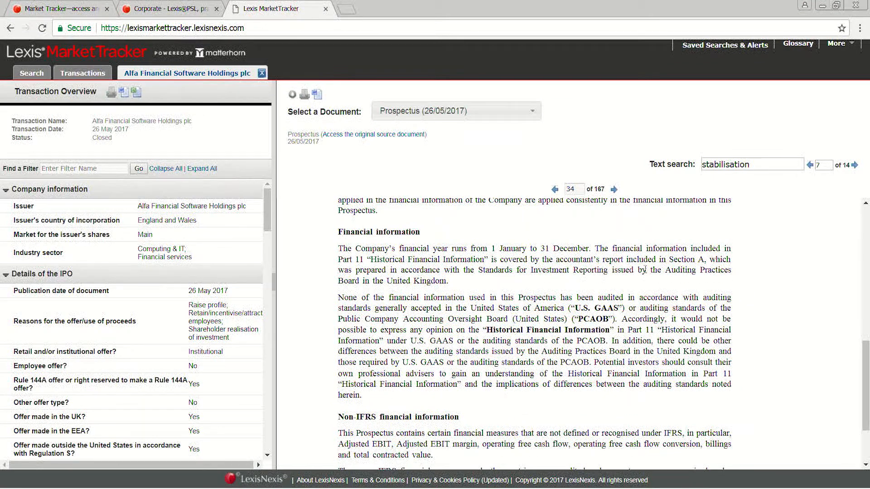
left_click_drag(865, 377, 866, 244)
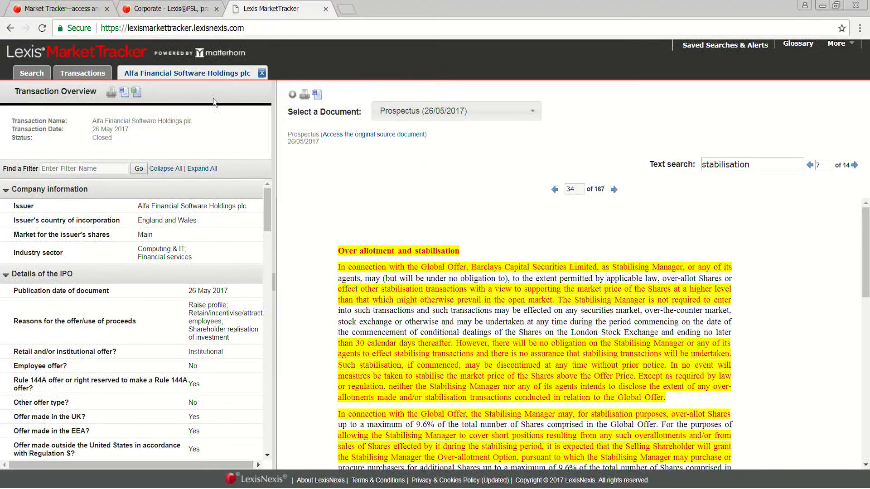
Step: Return to the filtered list of matching IPO transactions
left_click(32, 73)
left_click(61, 90)
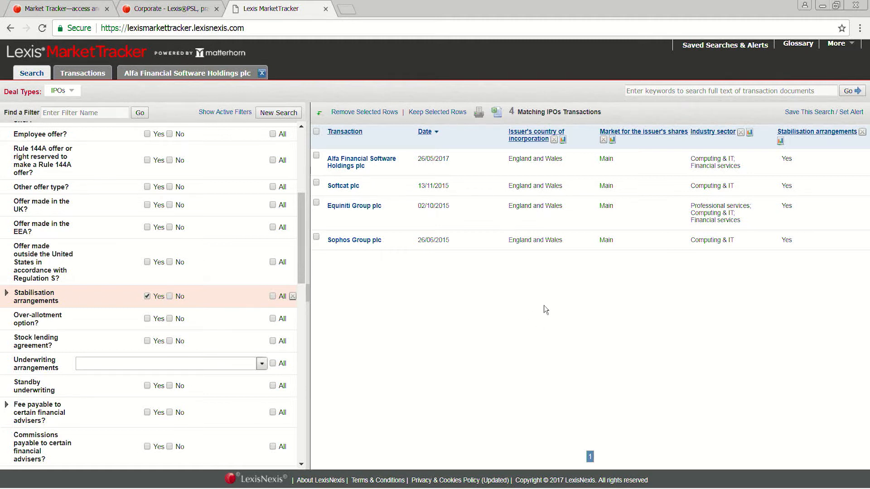
left_click(317, 155)
left_click(316, 183)
left_click(444, 115)
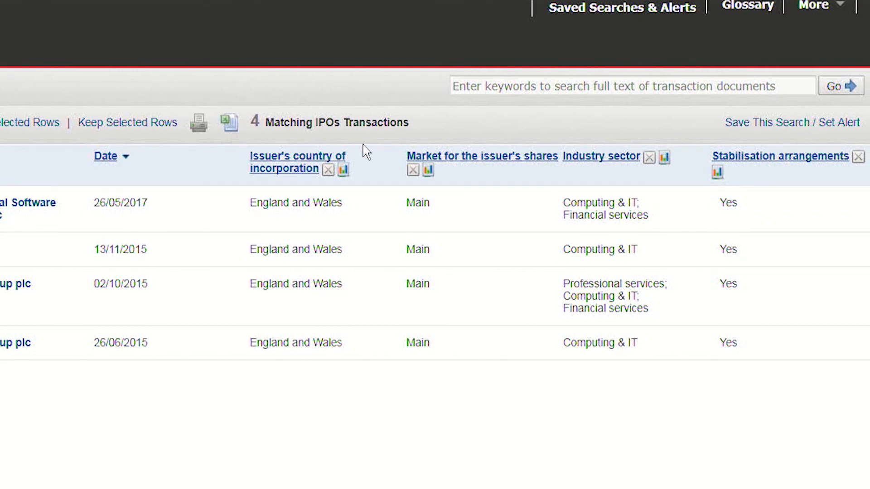
Step: Save the current search as IPO1 with an alert that expires after 3 months and sends e-mail notifications
left_click(770, 129)
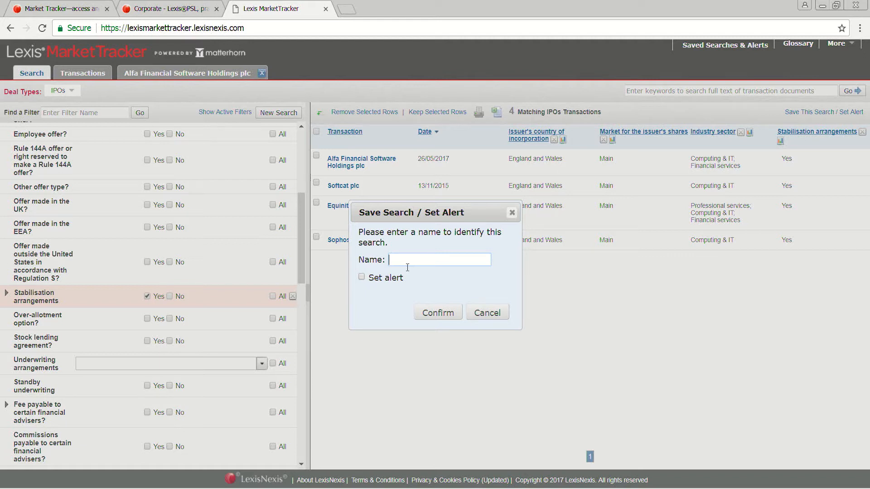
type("IPO1")
left_click(362, 277)
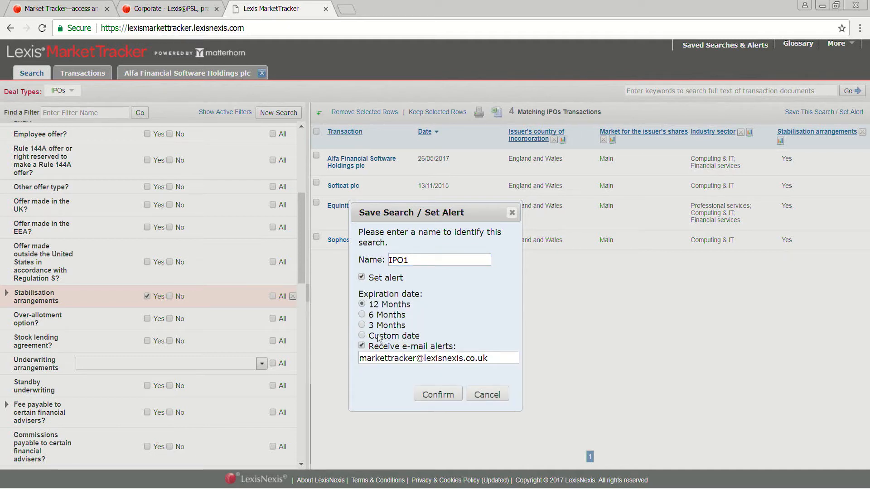
left_click(368, 328)
left_click(437, 395)
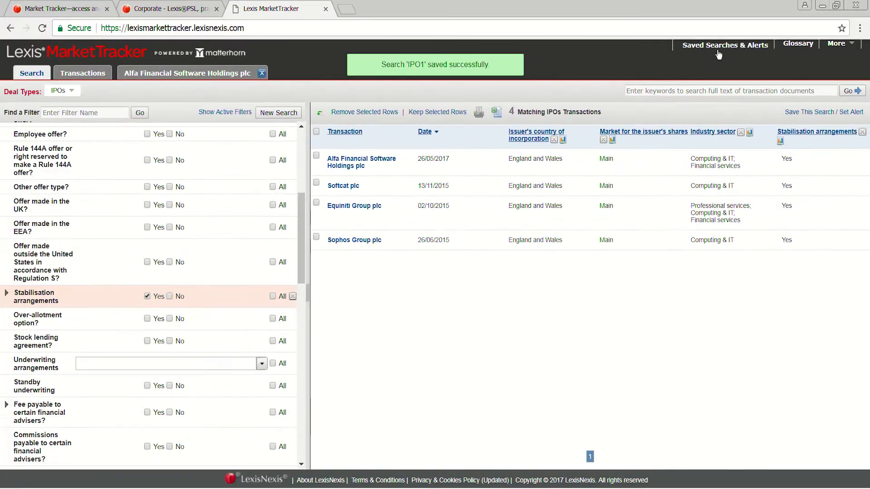
Step: Review the IPO1 search in Saved Searches & Alerts and view the Takeovers Glossary from the search results
left_click(666, 77)
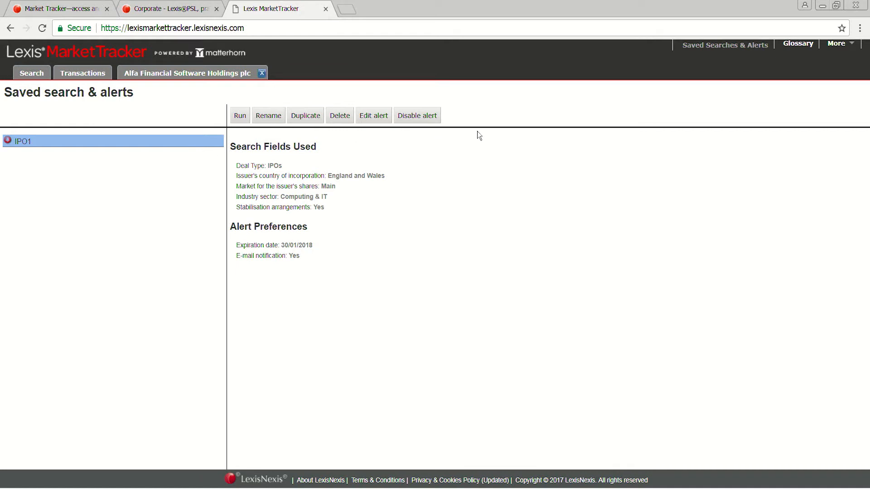
left_click(34, 75)
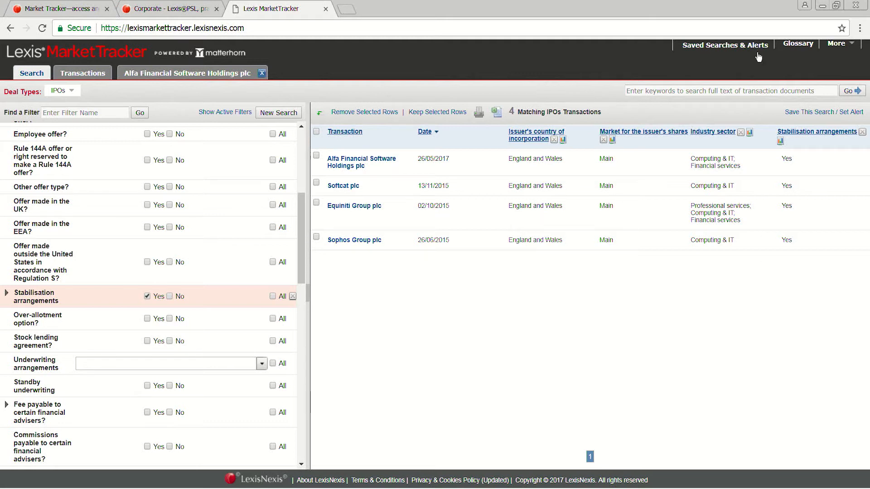
left_click(800, 49)
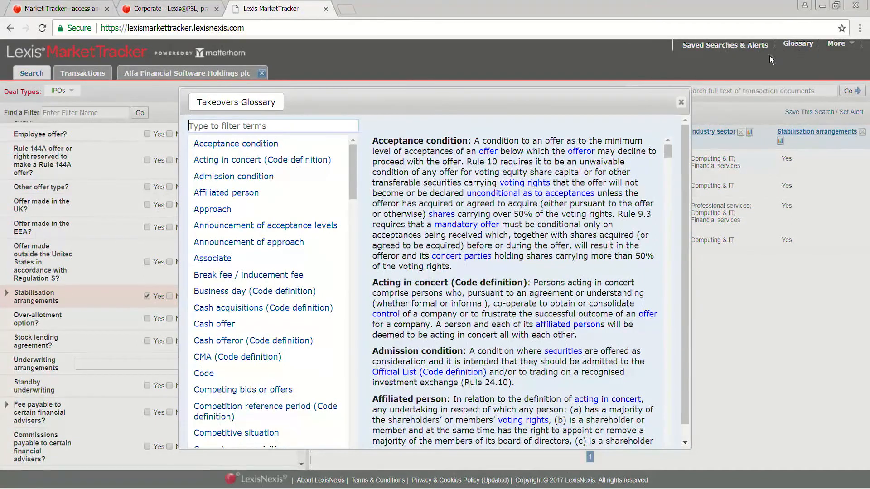
left_click(681, 103)
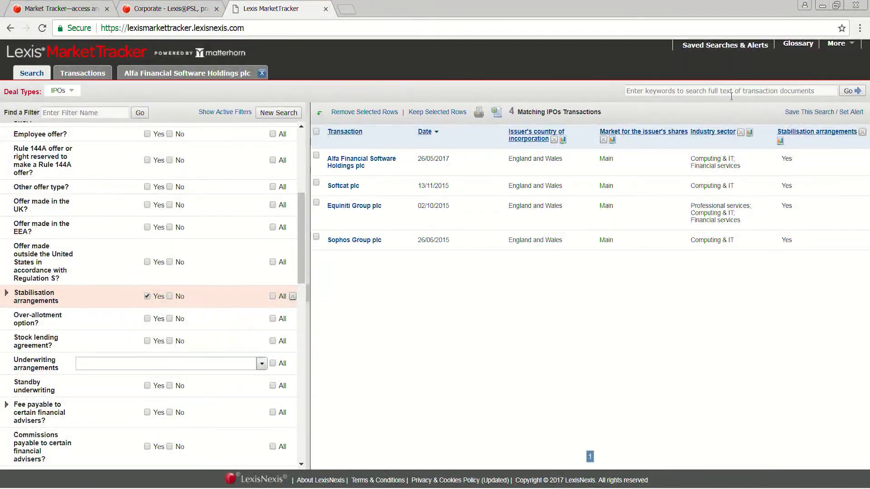
left_click(840, 49)
Step: Start a new search, switching the deal type to All Deal Type Search and back to IPOs
left_click(274, 117)
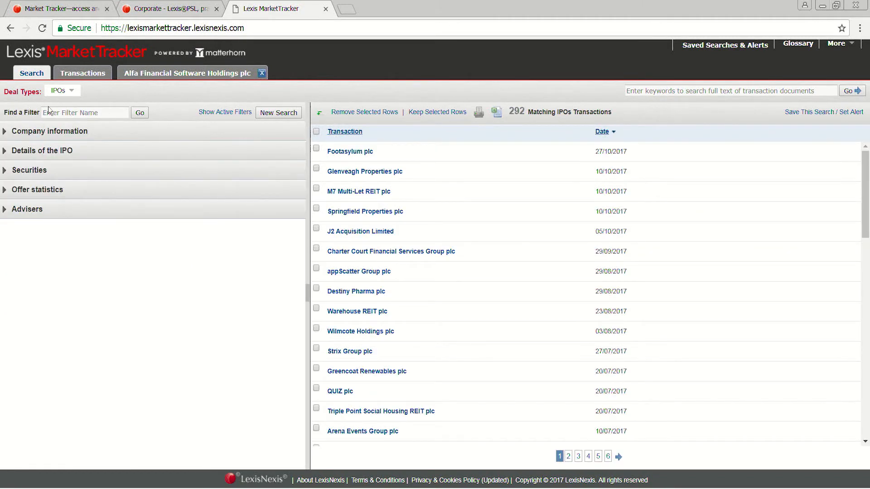
left_click(60, 90)
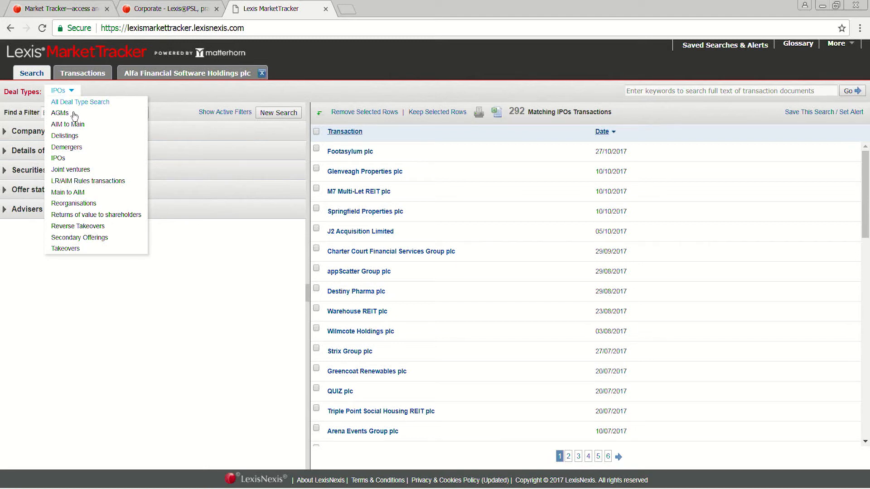
left_click(74, 104)
left_click(120, 92)
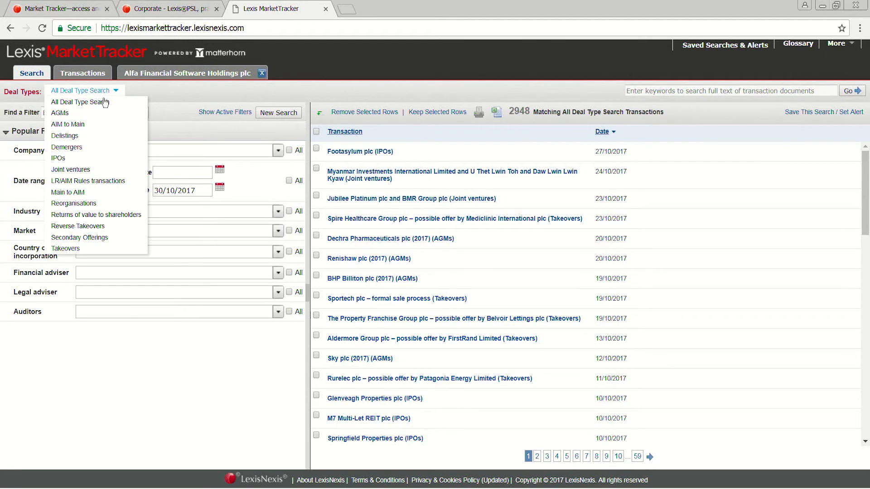
left_click(62, 159)
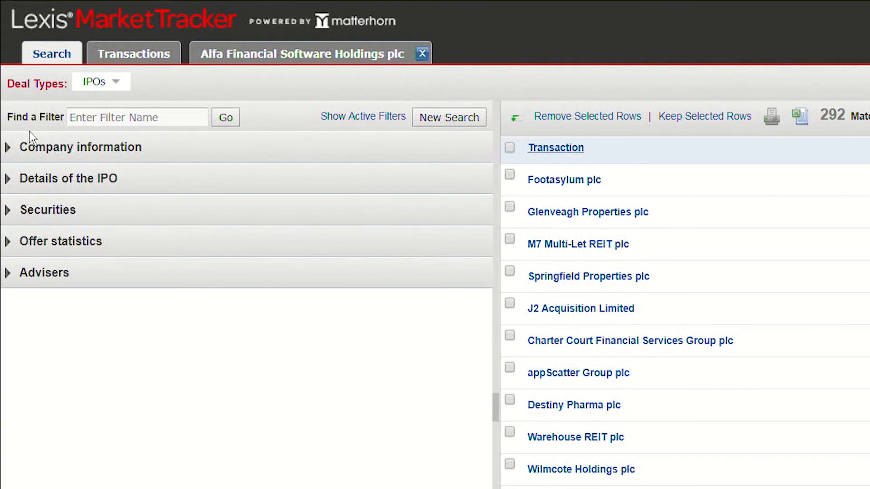
Step: Find the "stabilisation" filter by name and set Stabilisation arrangements to Yes
left_click(93, 118)
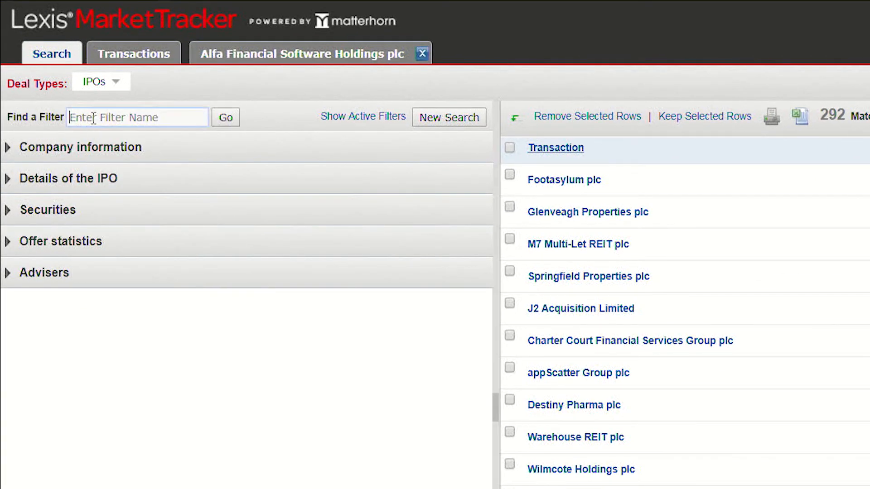
type("stab")
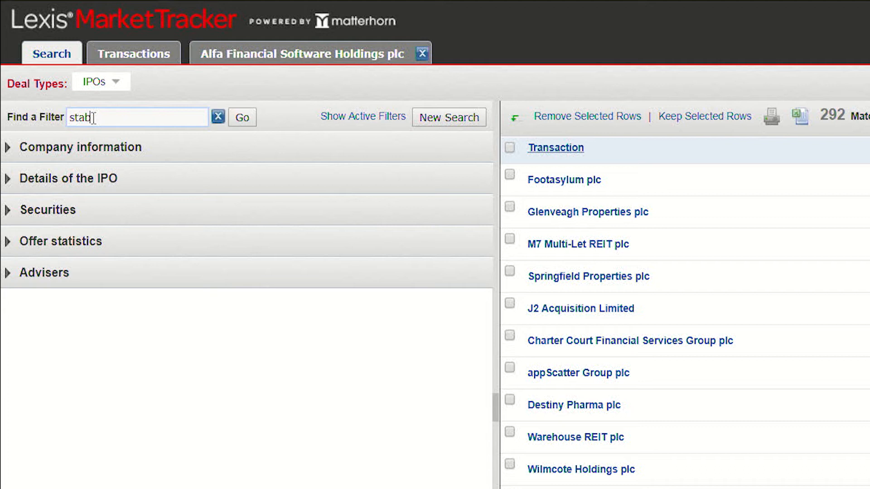
type("ilisation")
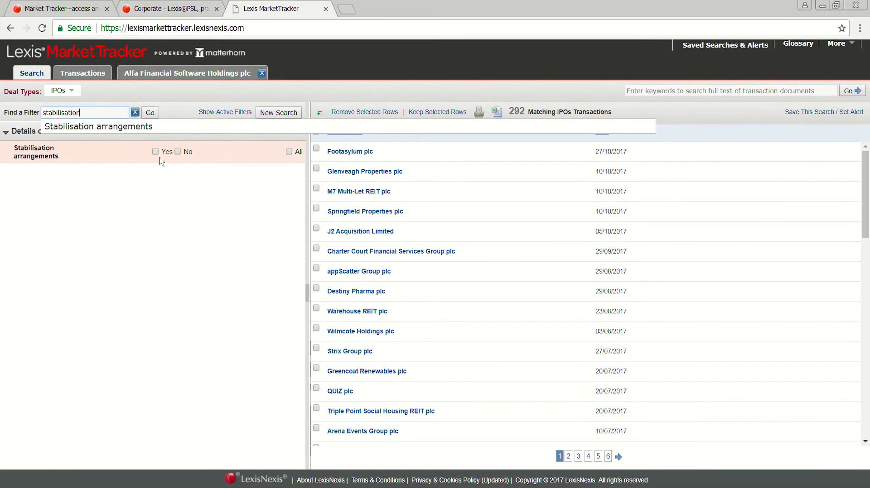
left_click(159, 154)
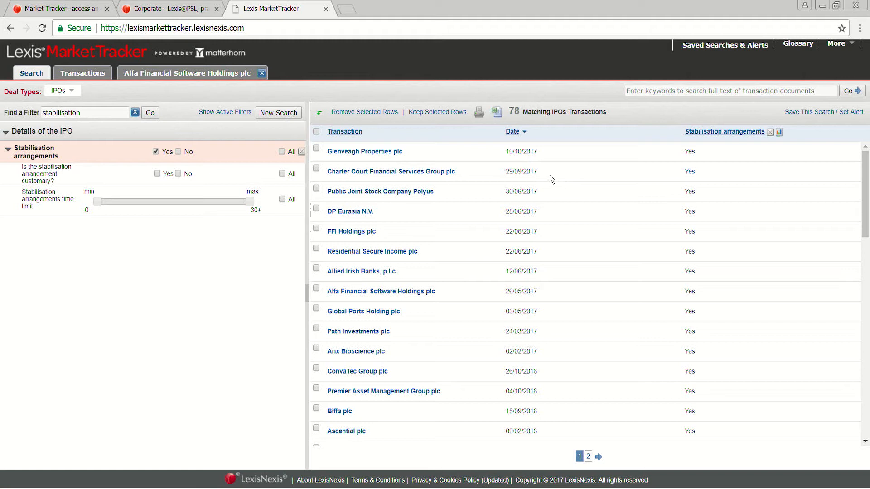
Step: Start a new search across all deal types, open the Footasylum plc IPO and review its list of available documents
left_click(275, 115)
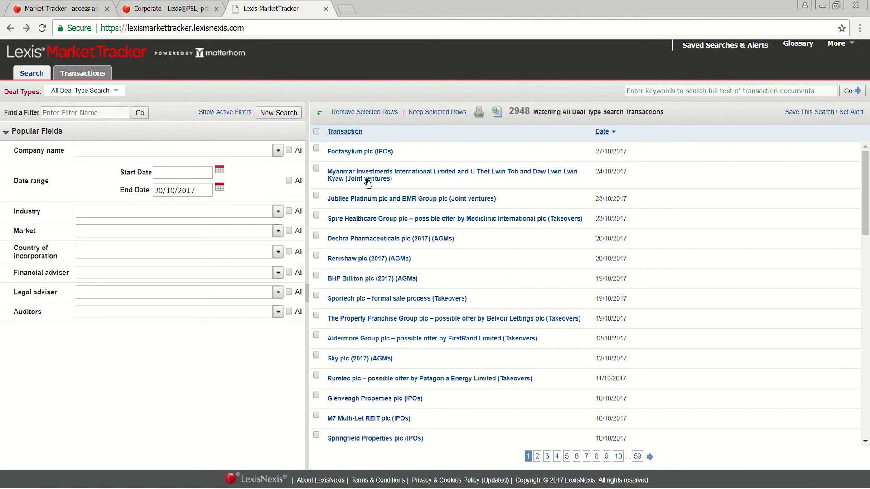
left_click(357, 157)
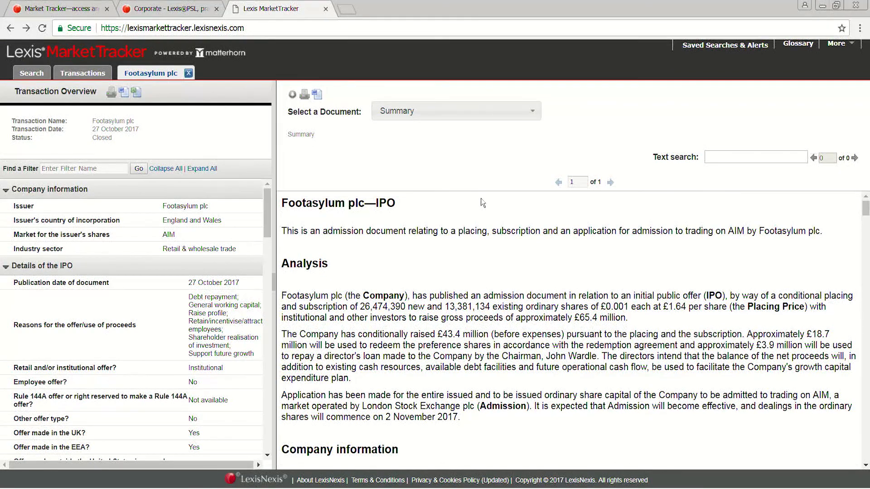
left_click(510, 116)
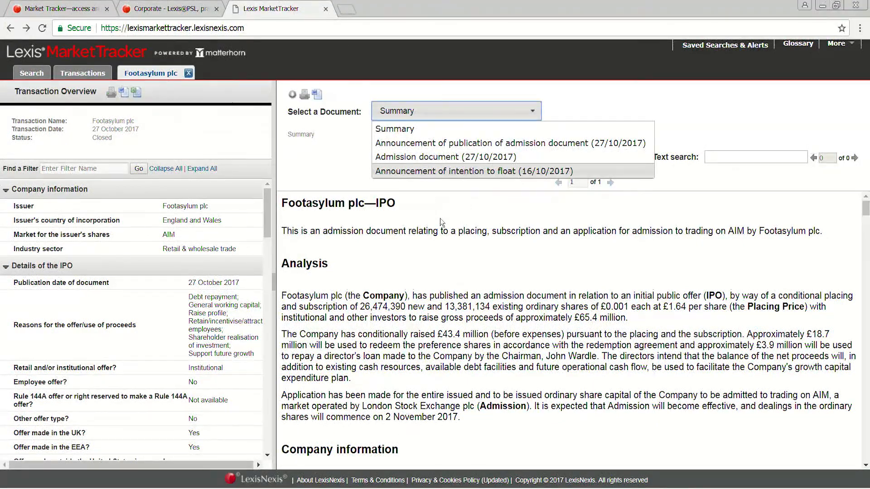
scroll(439, 218, "down", 3)
Step: Open Footasylum plc's Admission document (27/10/2017) and page forward through it to page 11
left_click(410, 157)
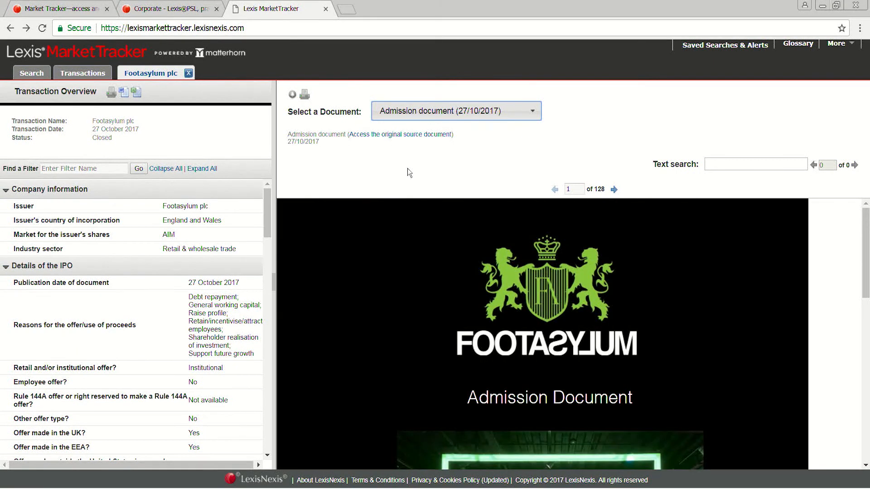
scroll(652, 238, "down", 2)
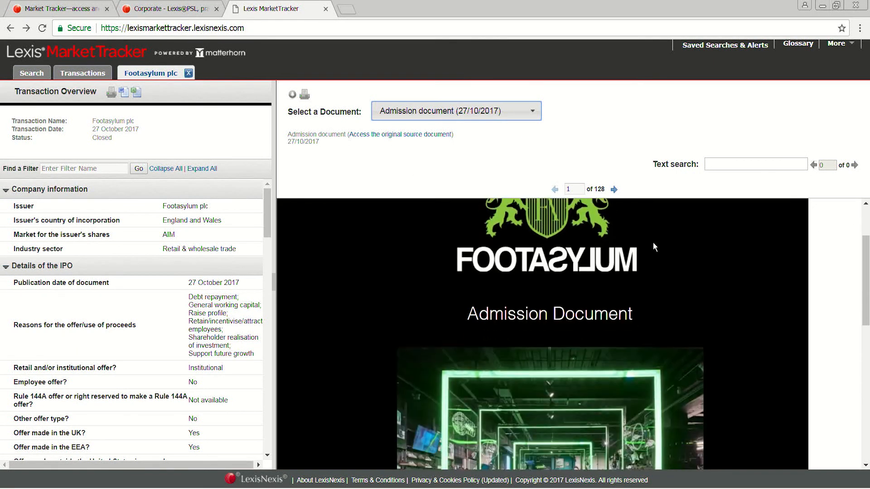
scroll(639, 292, "down", 7)
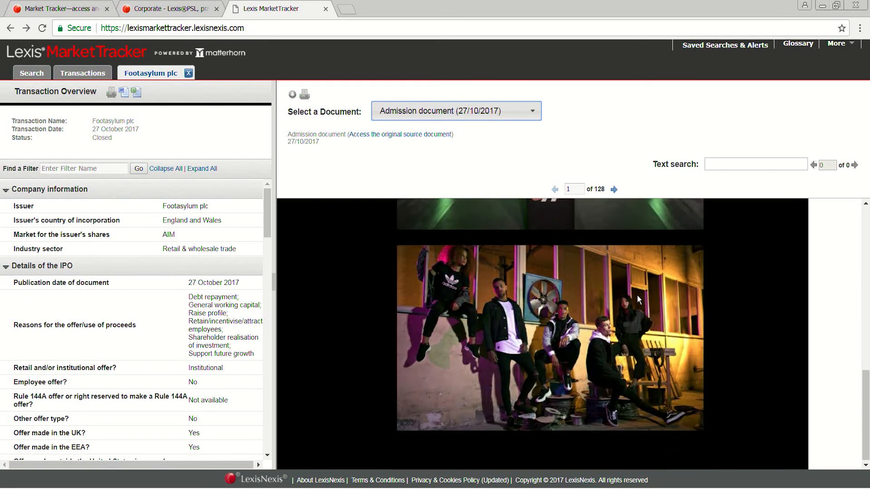
left_click(615, 192)
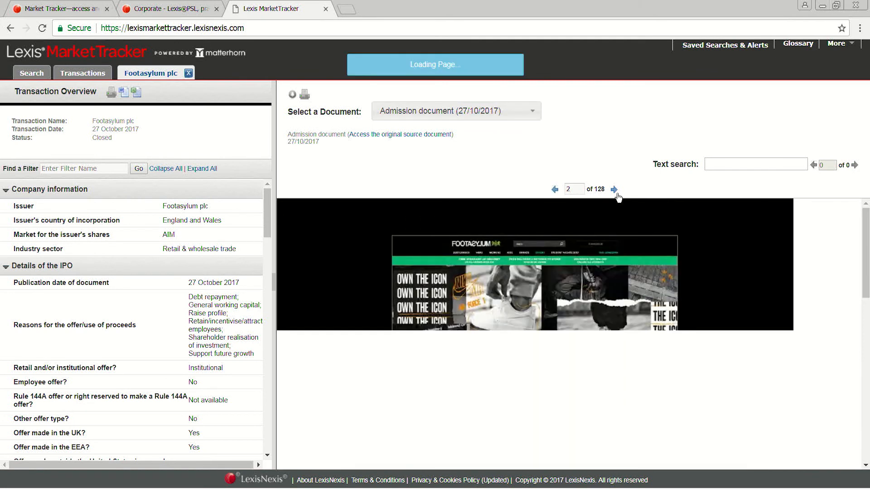
left_click(615, 191)
left_click(615, 191)
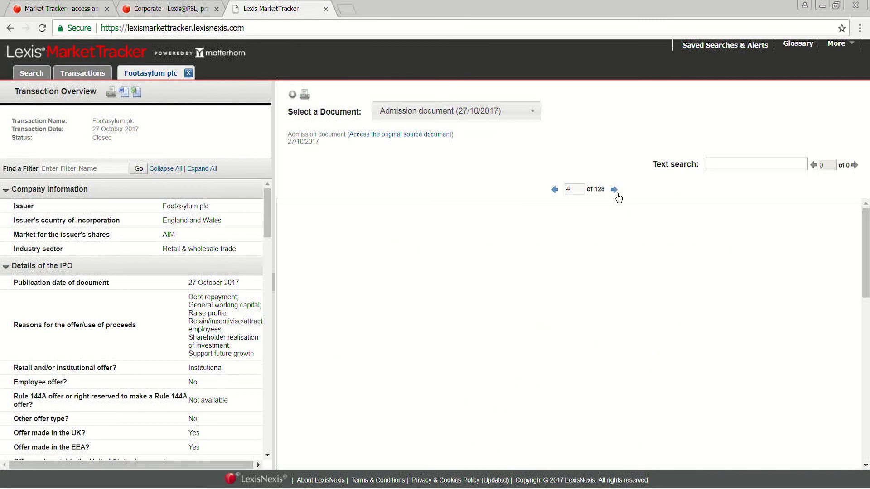
left_click(618, 194)
left_click(618, 194)
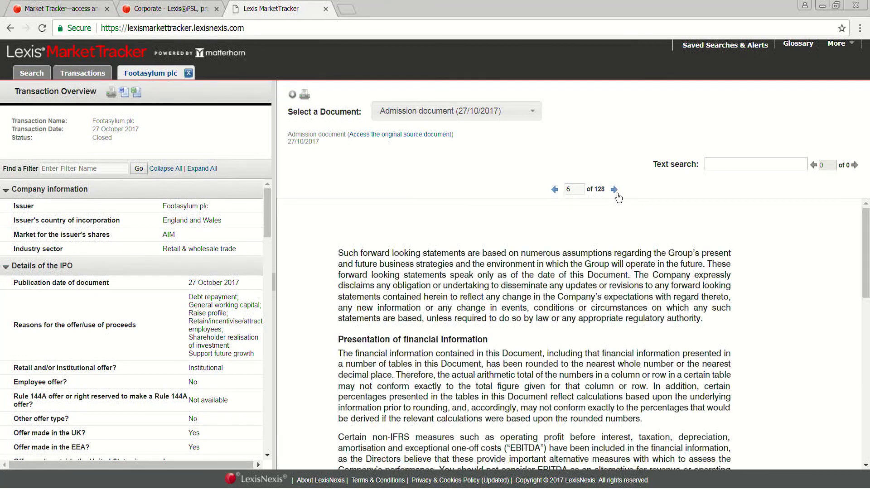
left_click(617, 194)
left_click(618, 194)
left_click(617, 193)
left_click(617, 194)
left_click(617, 194)
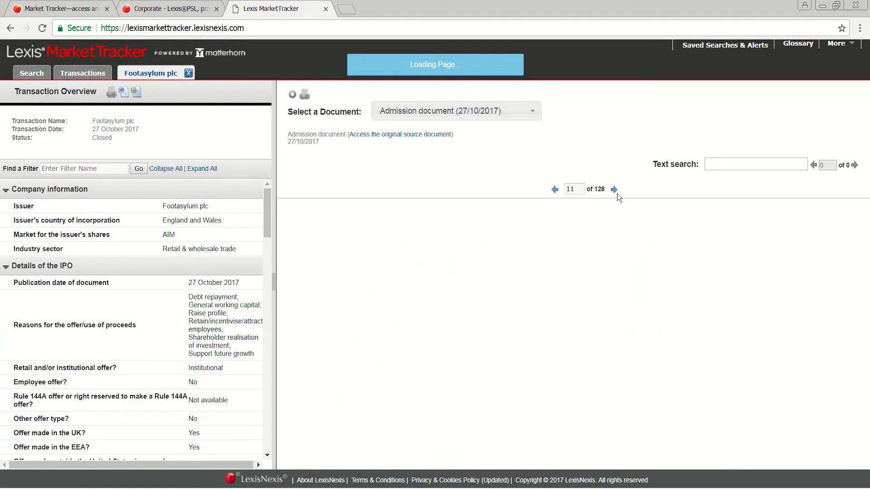
Step: Open Footasylum plc's Announcement of intention to float (16/10/2017) and read its first page
left_click(526, 112)
left_click(460, 172)
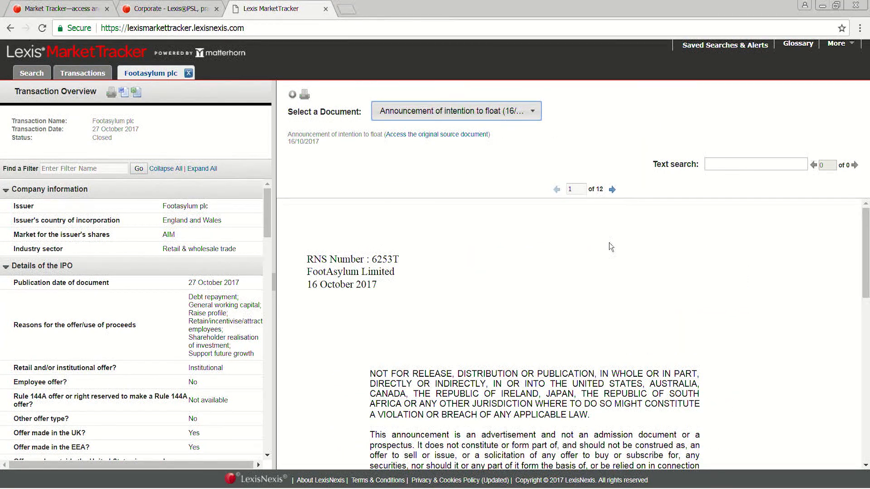
scroll(608, 243, "down", 10)
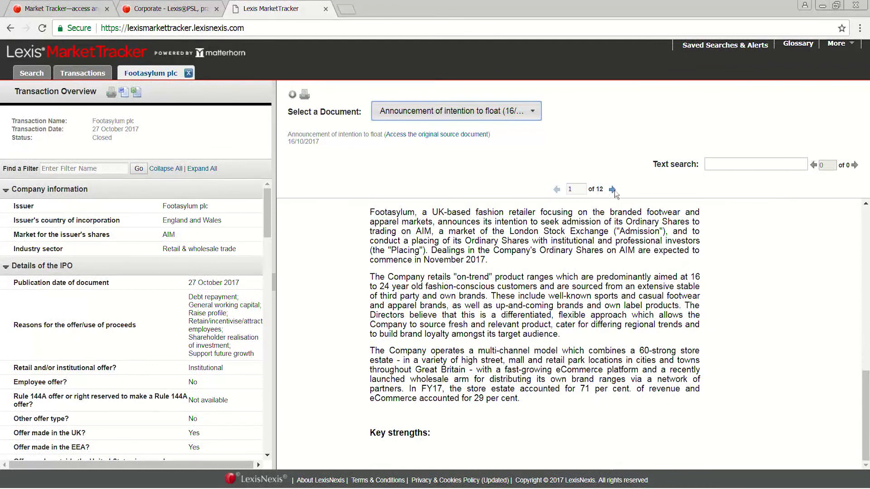
Step: Page forward through Footasylum plc's Announcement of intention to float to page 6 and close the transaction
left_click(612, 189)
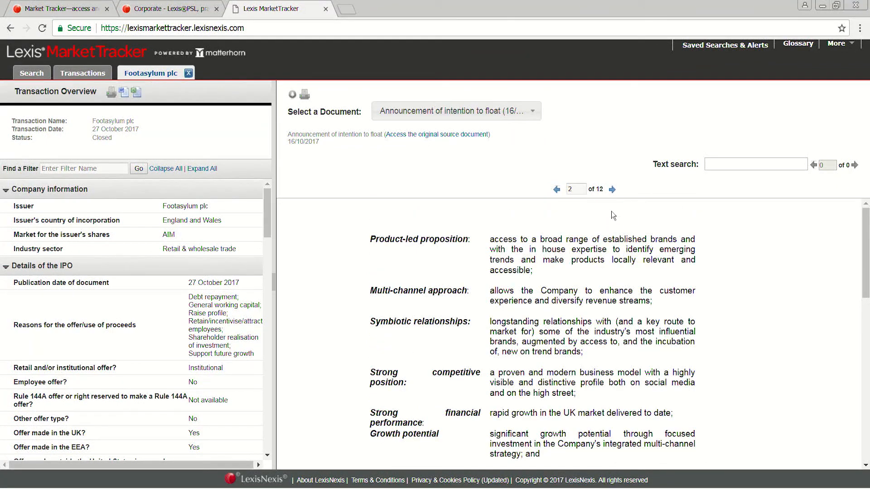
left_click(612, 189)
left_click(612, 190)
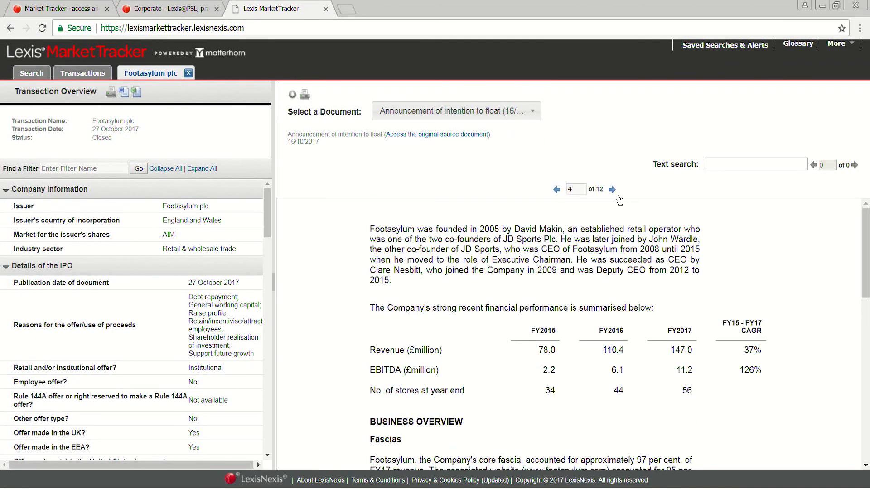
left_click(612, 189)
left_click(612, 190)
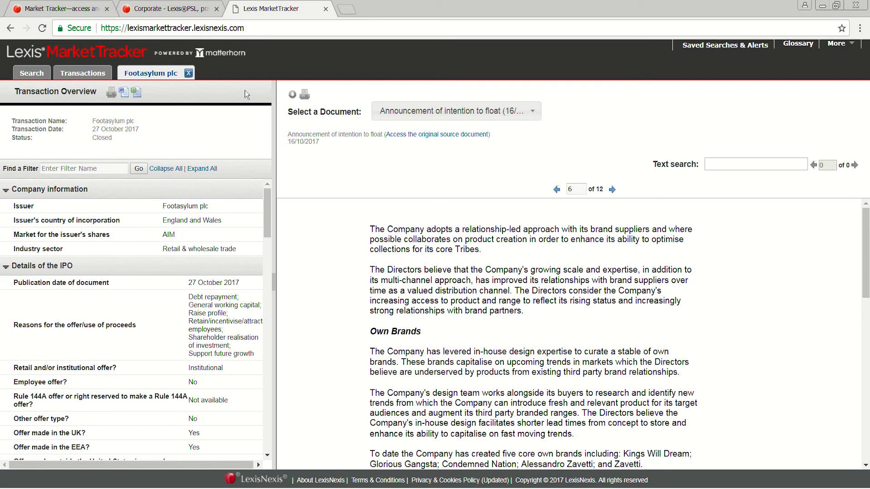
left_click(196, 78)
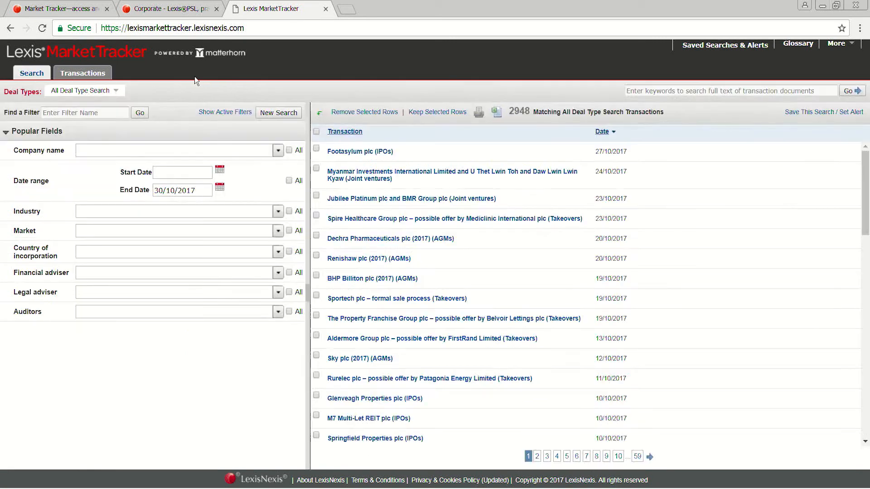
Step: Review the list of deal types available for the transaction search
left_click(102, 90)
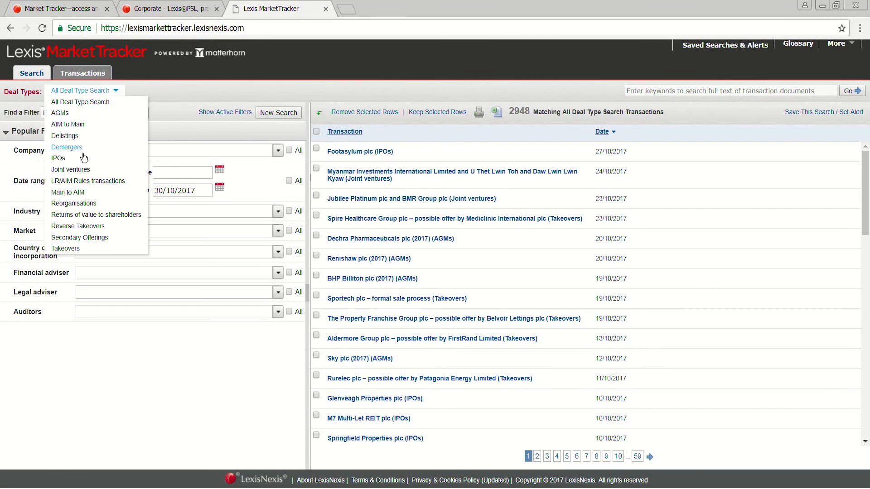
left_click(199, 399)
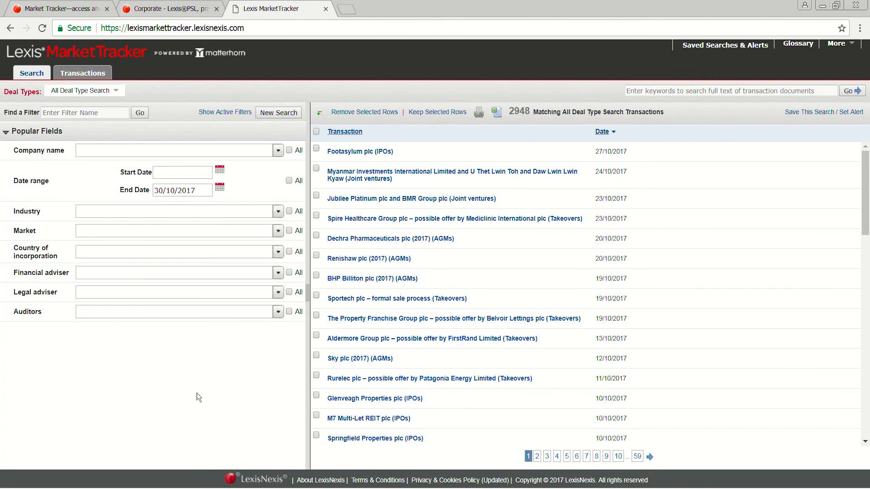
left_click(101, 90)
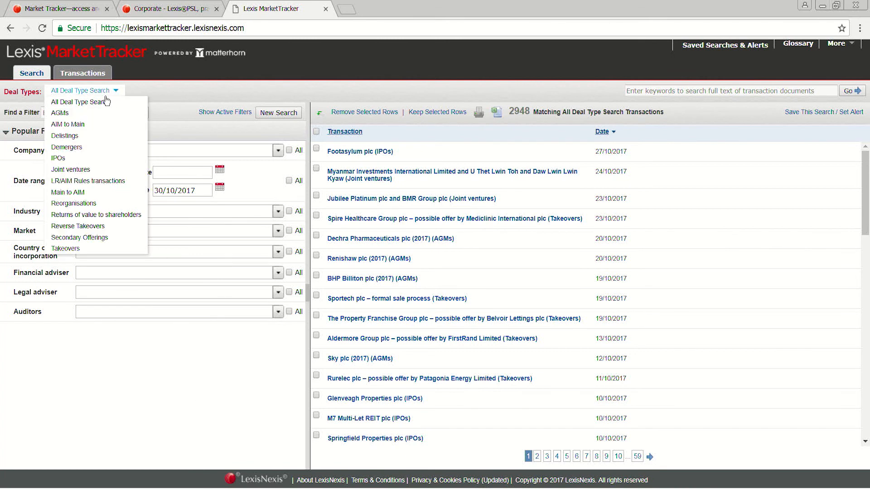